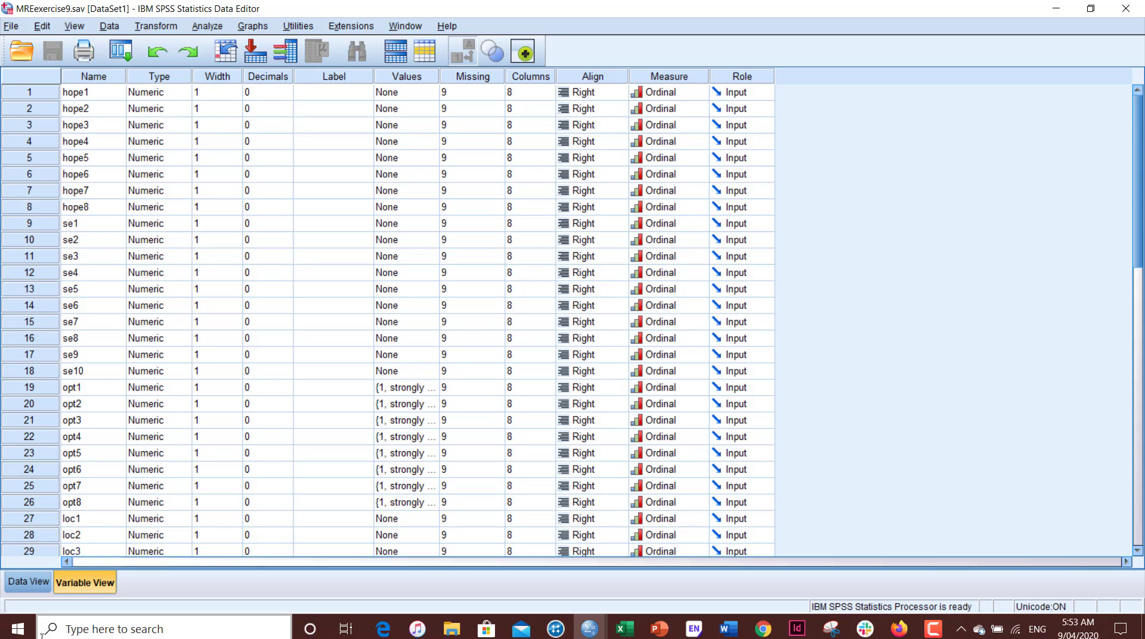
Highlight the opt1, opt3, opt4 and opt7 variable rows in turn to review the items
left_click(81, 392)
left_click(34, 389)
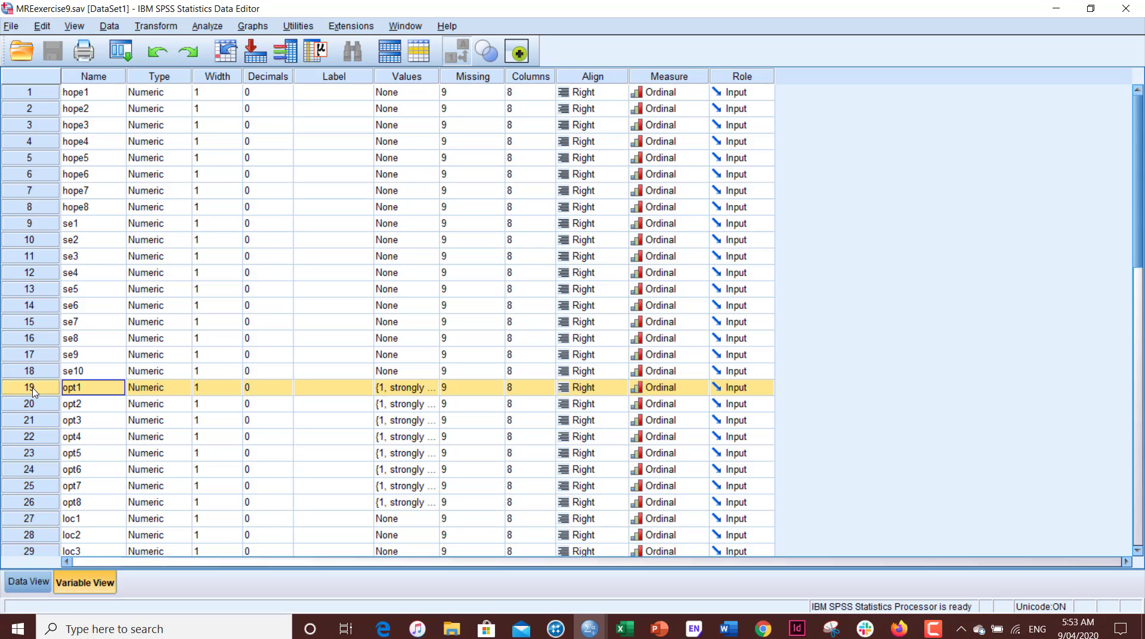
left_click(33, 423)
left_click(30, 438)
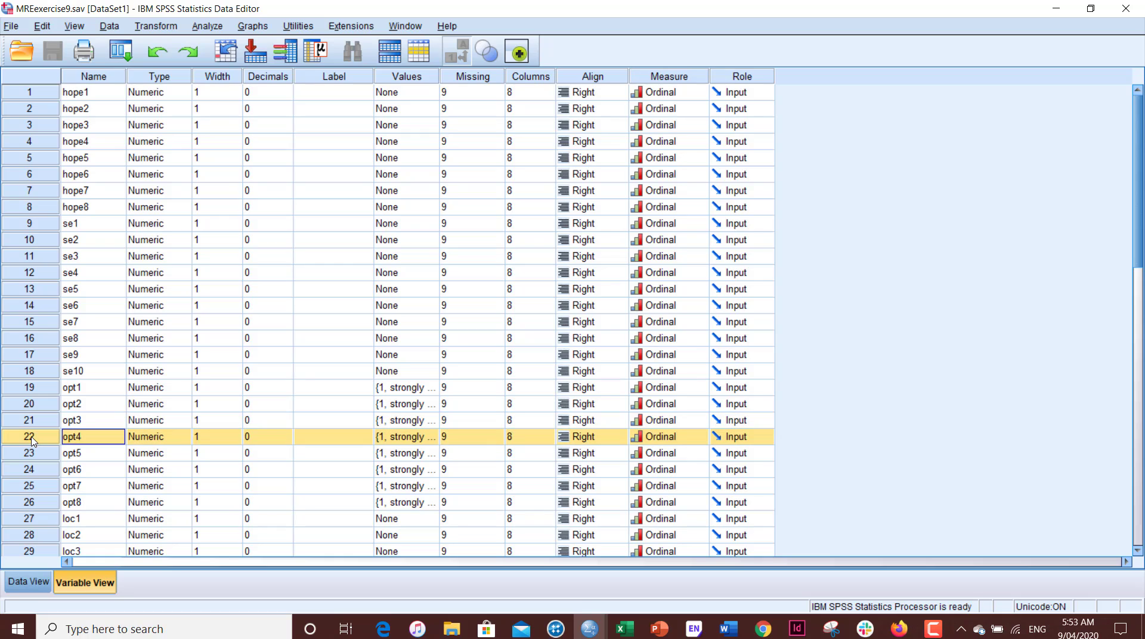
left_click(21, 488)
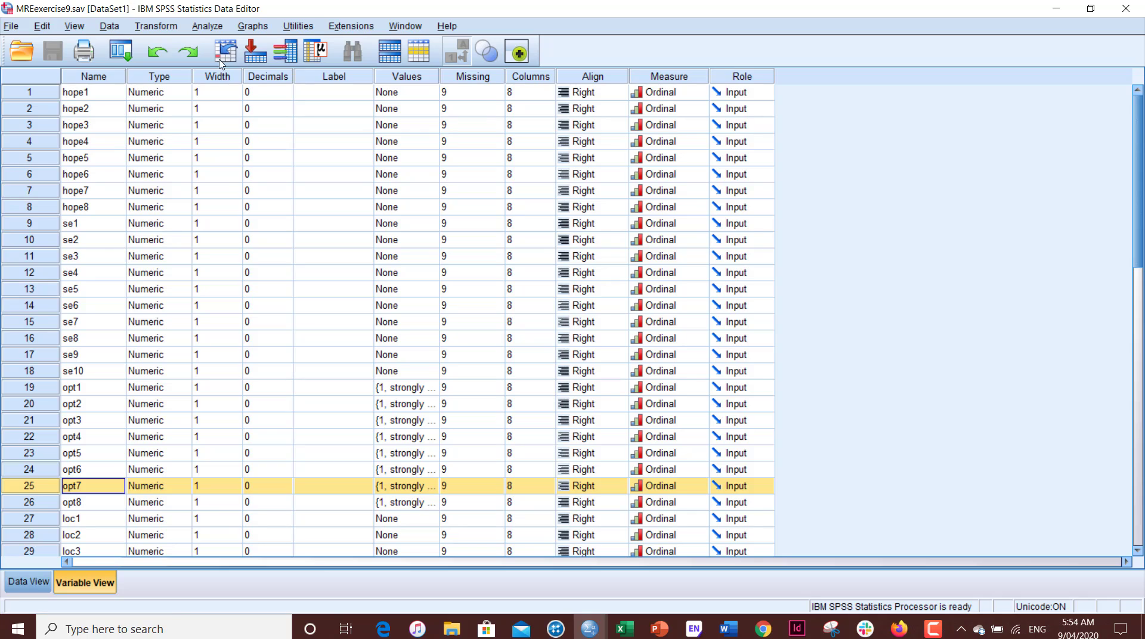
Set up Recode into Different Variables with opt1 as the input and OPT1.1 as the output variable name
left_click(156, 27)
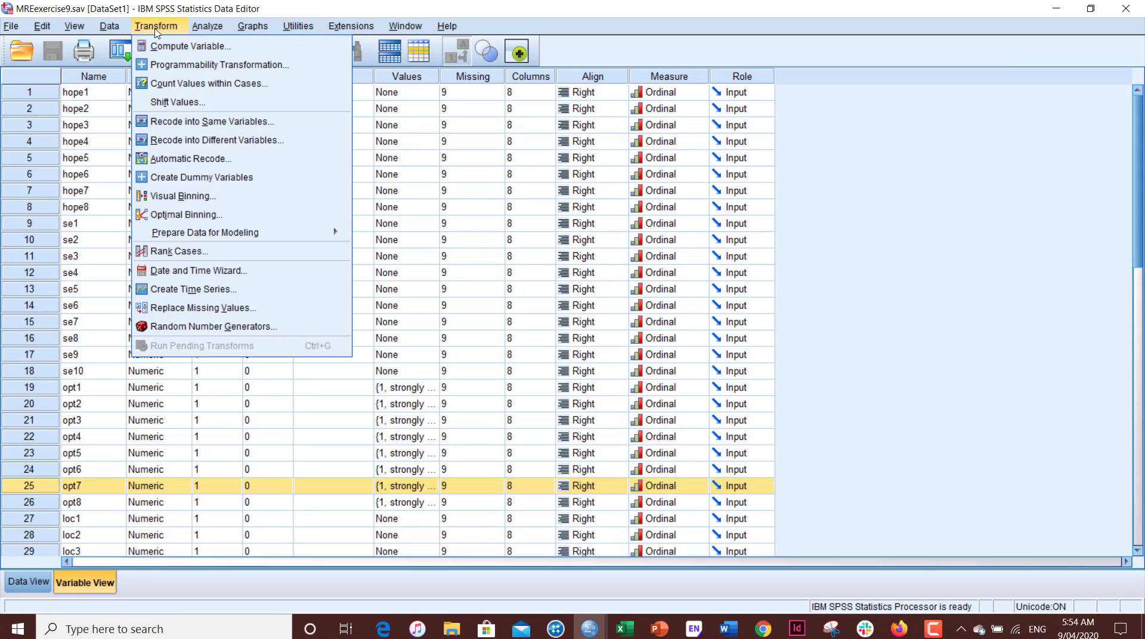
left_click(197, 142)
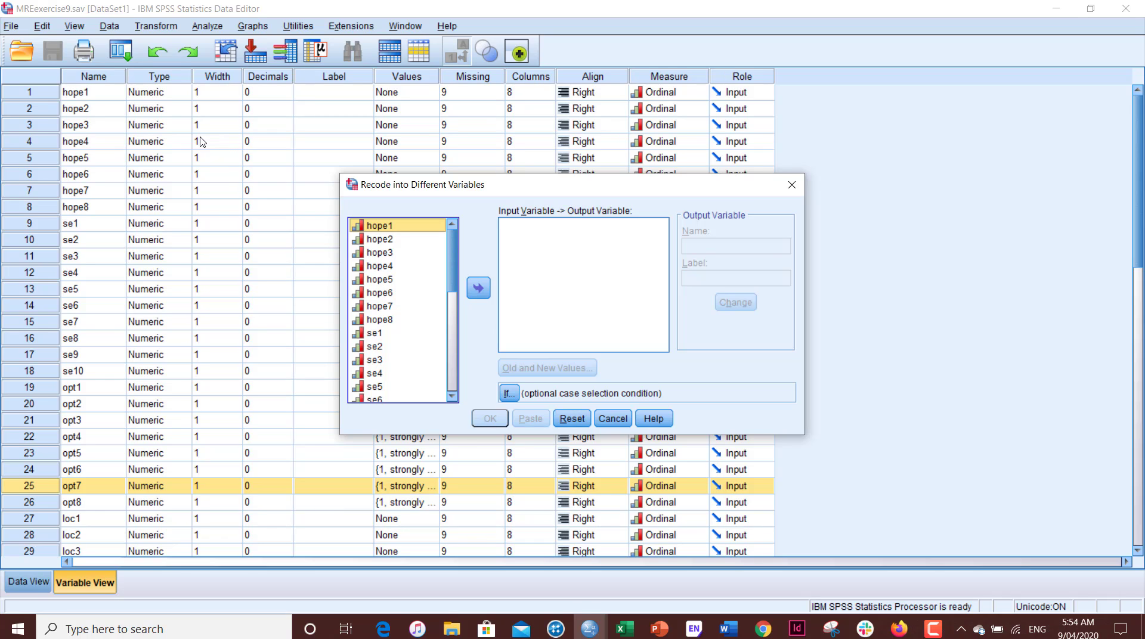
scroll(429, 310, "down", 4)
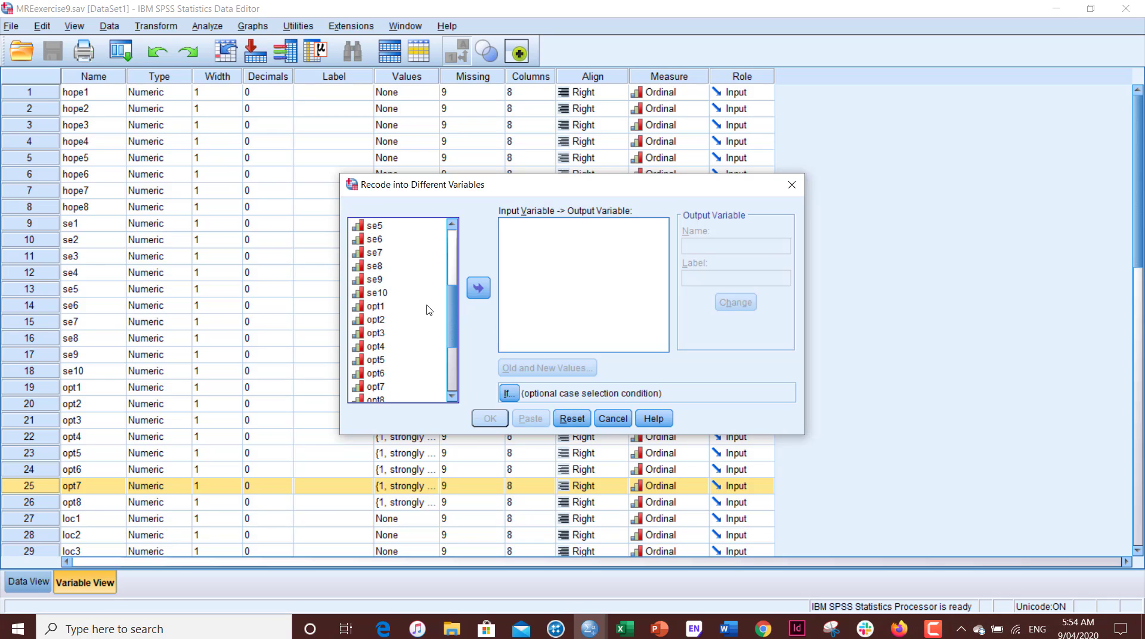
left_click(382, 306)
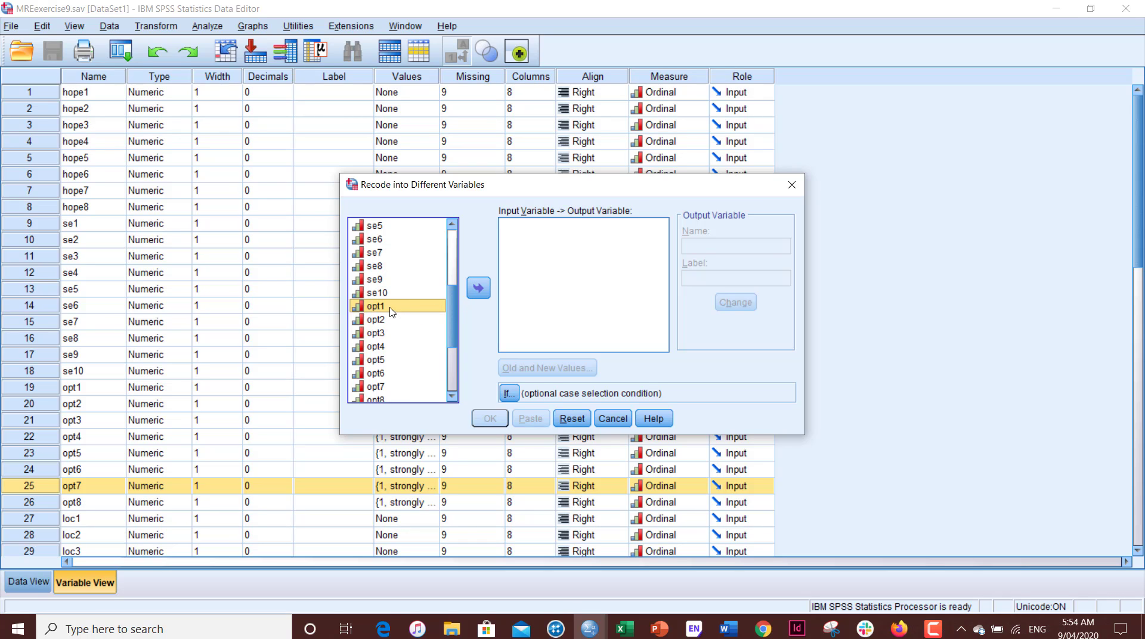
left_click_drag(393, 308, 563, 264)
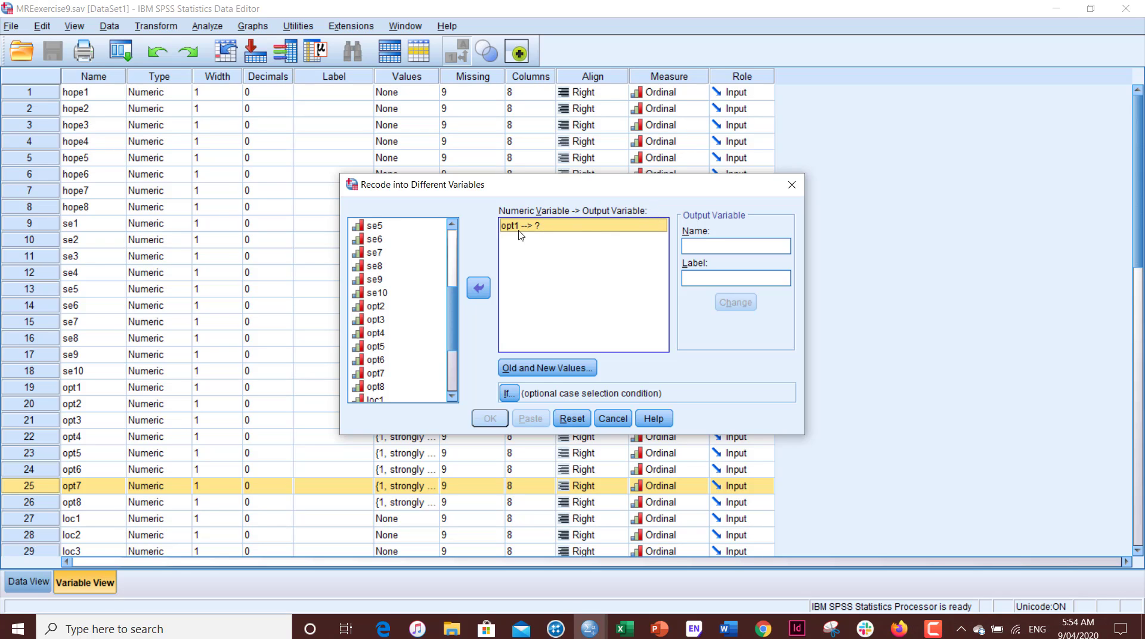
left_click(711, 245)
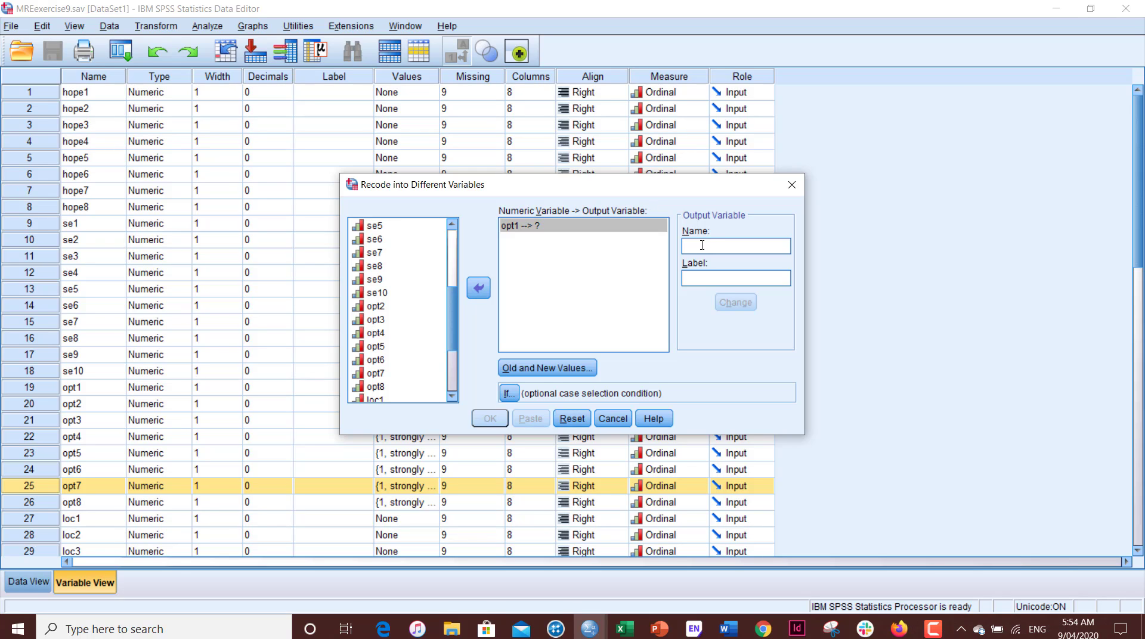
type("o")
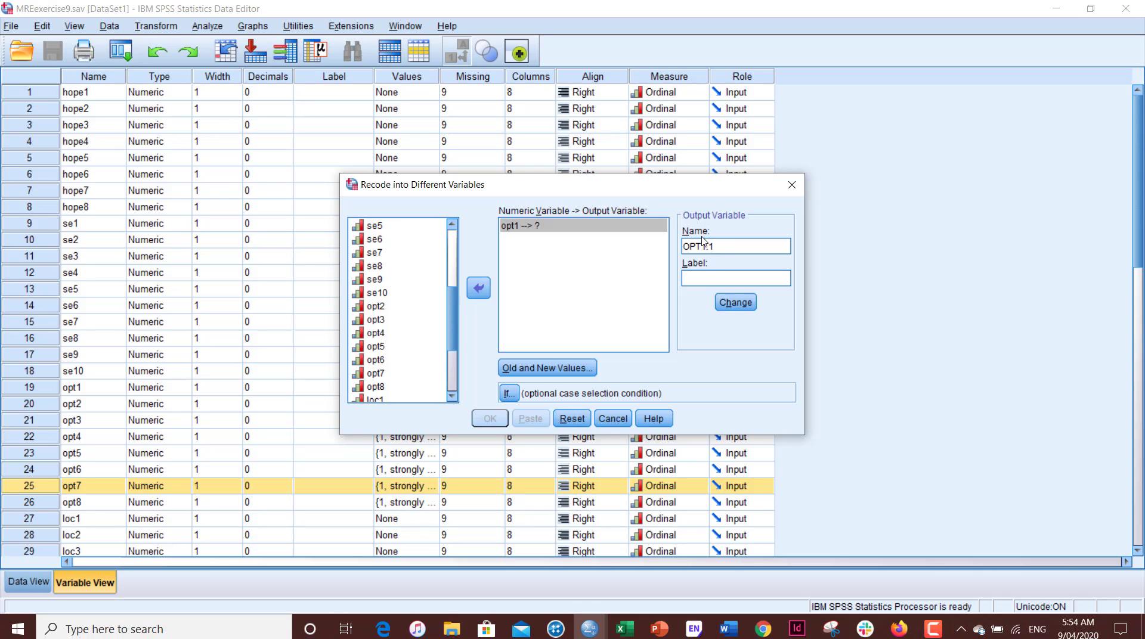
left_click(740, 305)
Define the first recode rules for opt1, mapping old value 1 to 5 and 2 to 4
left_click(567, 369)
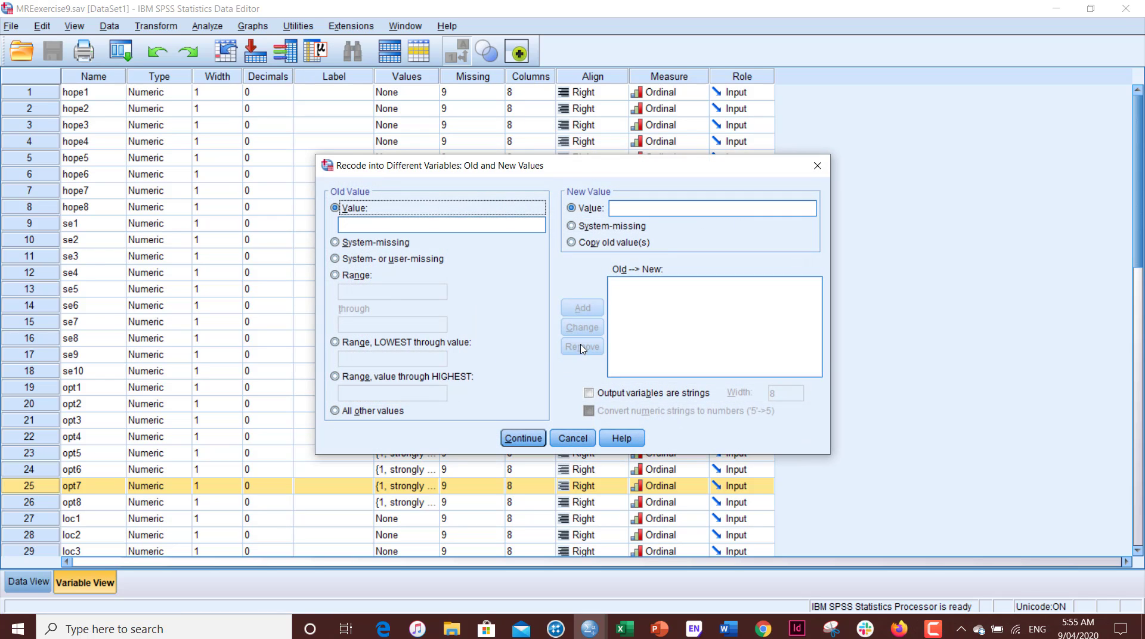
left_click(357, 229)
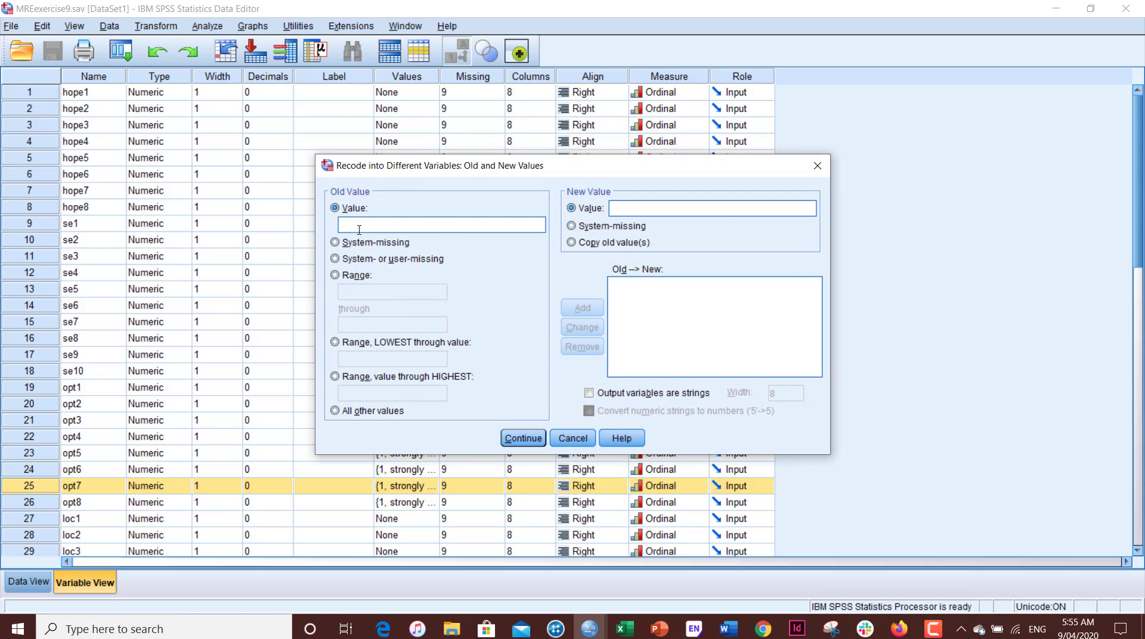
type("1")
left_click(632, 208)
type("5")
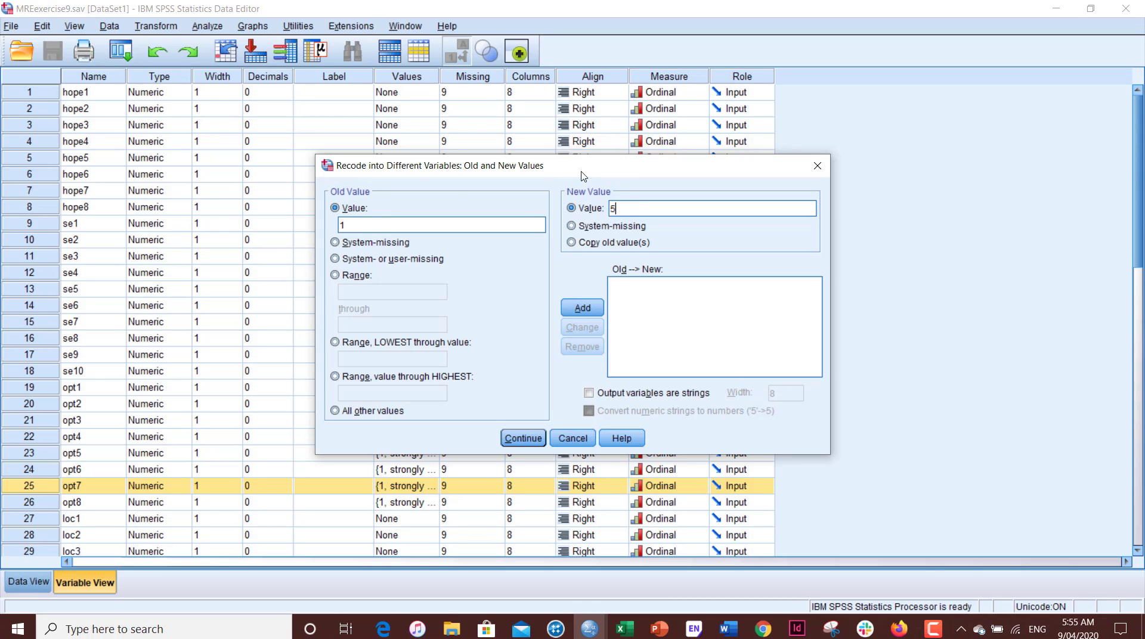
left_click(583, 309)
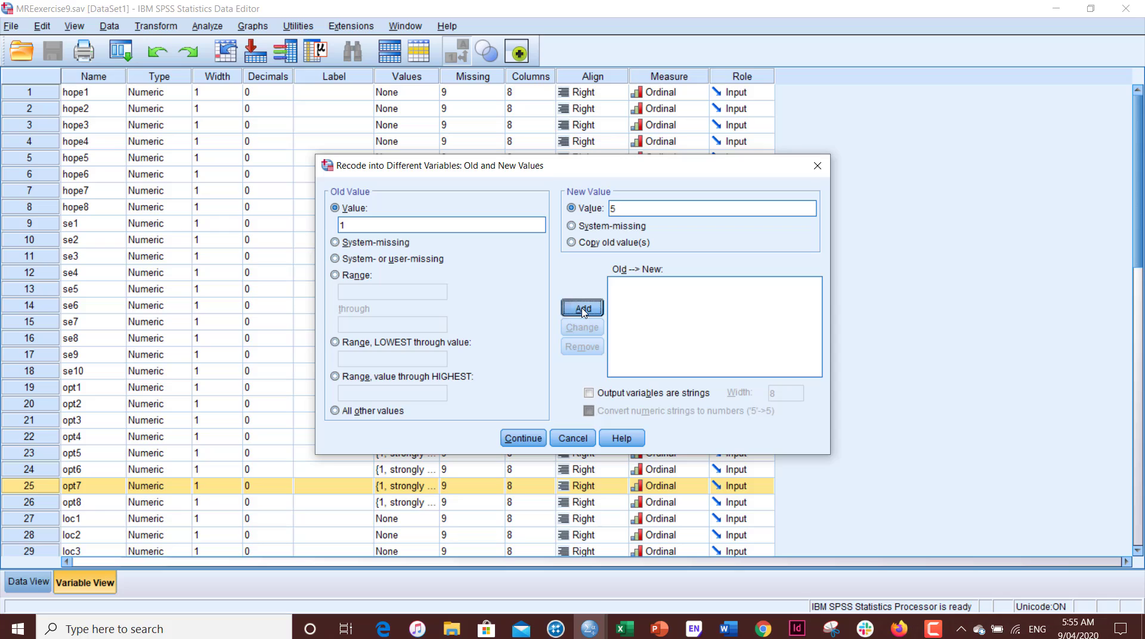
left_click(404, 224)
type("2")
type("4")
left_click(583, 309)
Add the remaining recode rules for opt1, mapping 3 to 3, 4 to 2 and 5 to 1
type("3")
left_click(637, 208)
type("3")
left_click(582, 307)
type("4")
left_click(627, 210)
type("2")
left_click(582, 309)
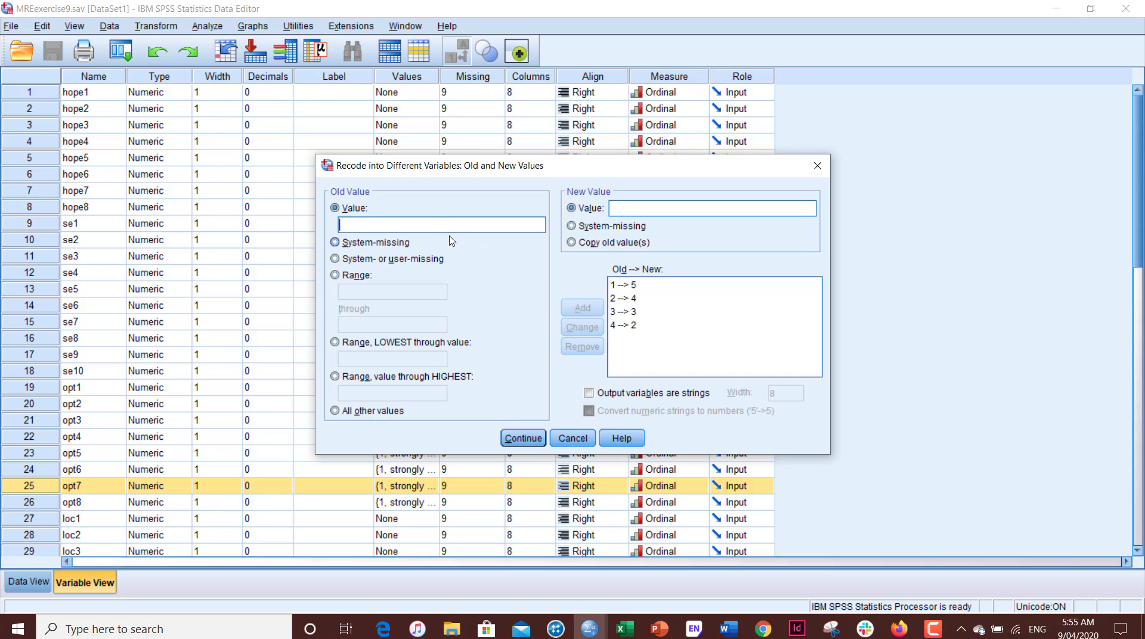
type("5")
left_click(651, 207)
type("1")
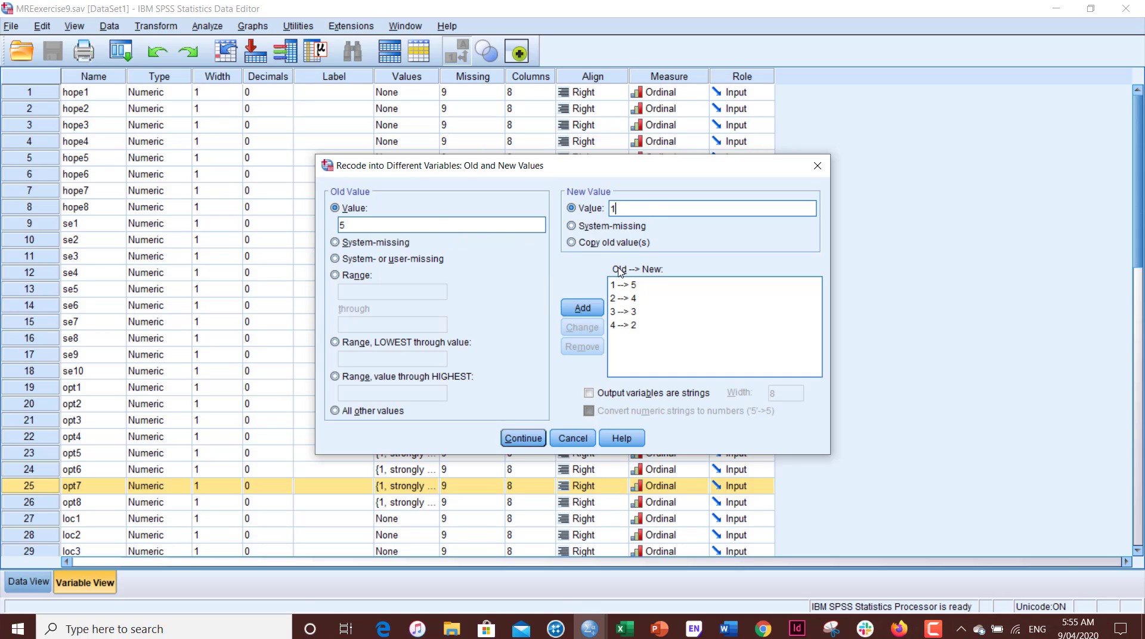
left_click(585, 307)
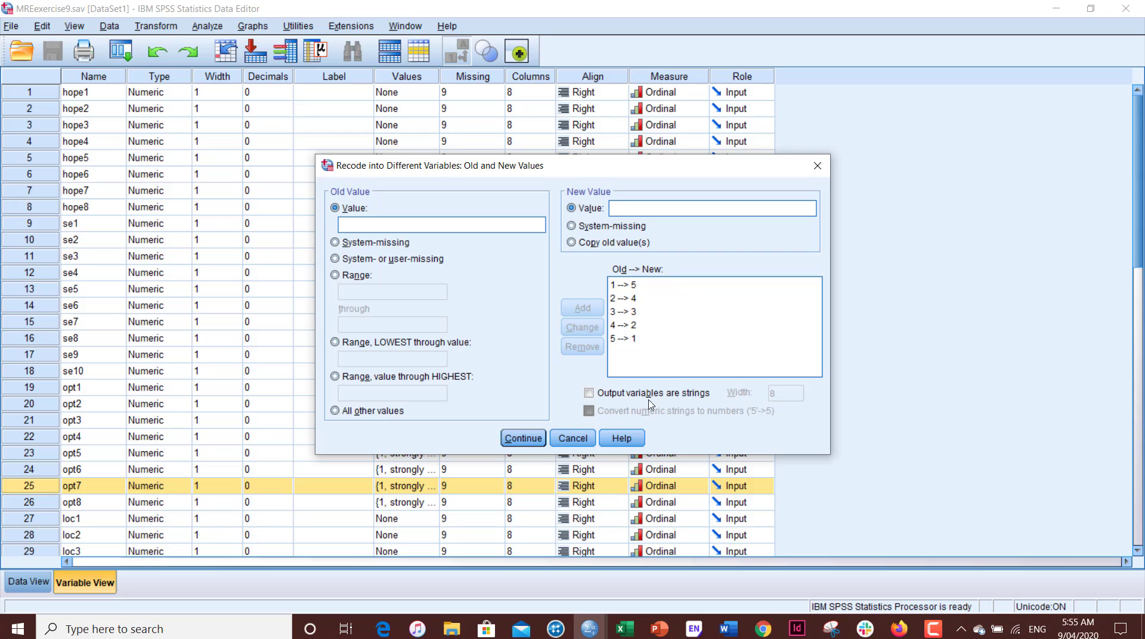
Accept the value mapping, run the opt1 recode and review its RECODE syntax in the output log
left_click(524, 438)
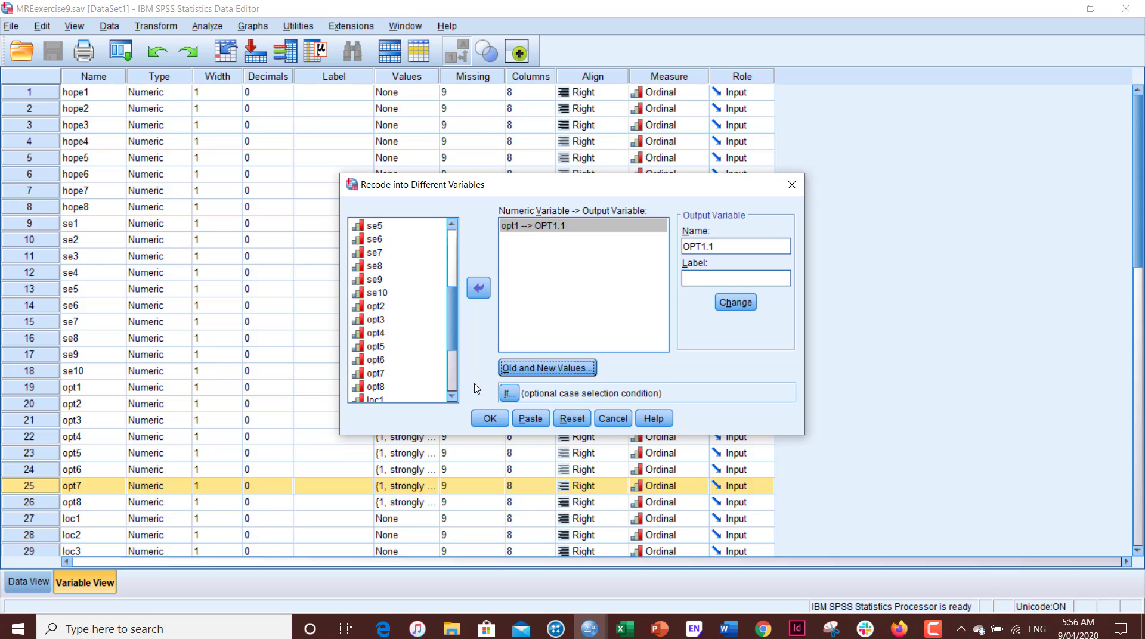
left_click(483, 422)
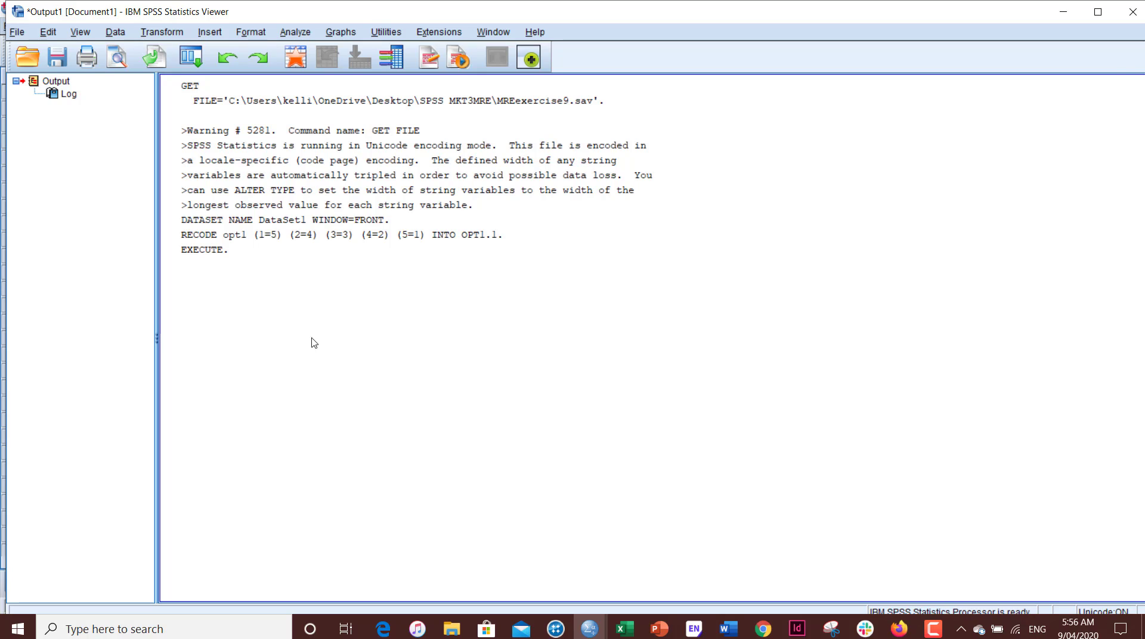
left_click(216, 237)
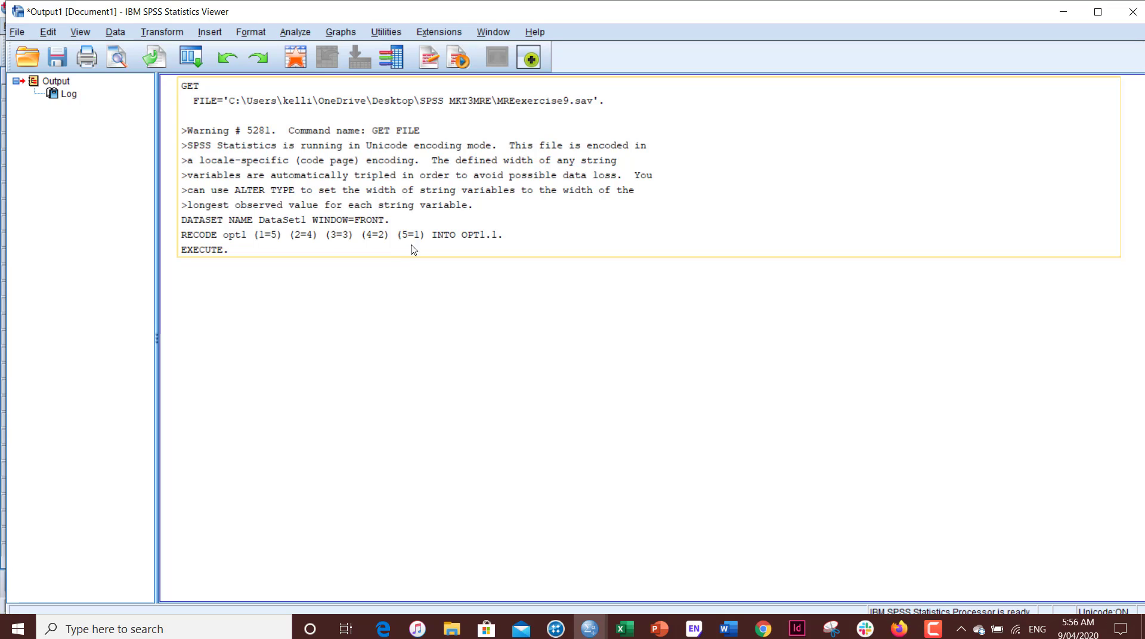
left_click(431, 269)
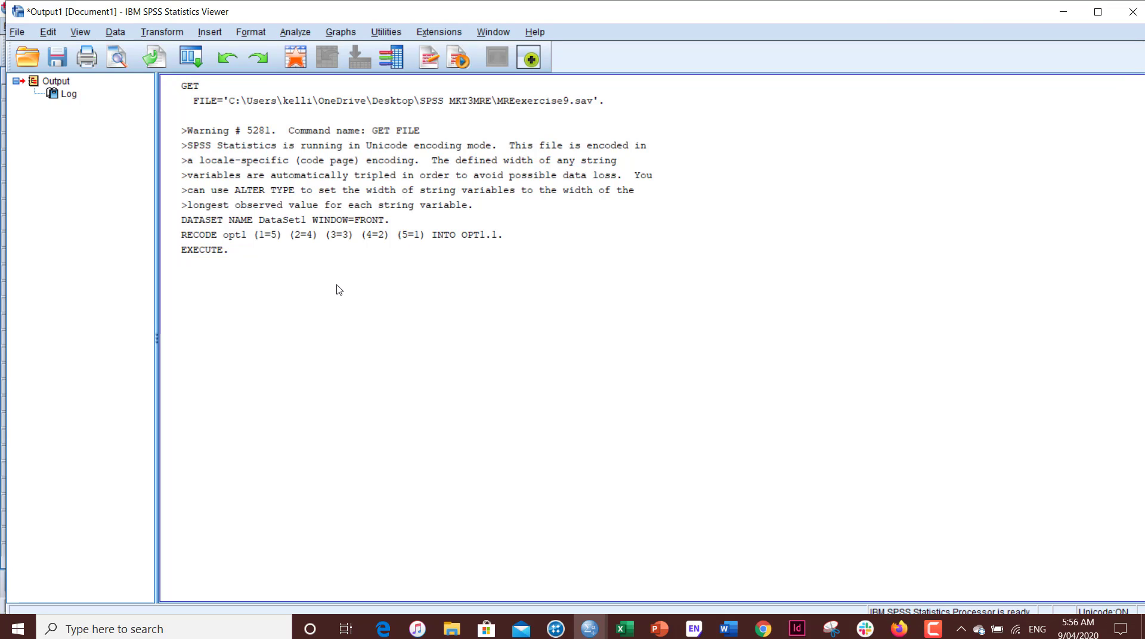
Reopen Recode into Different Variables and replace opt1 with opt3 as the input variable
left_click(162, 33)
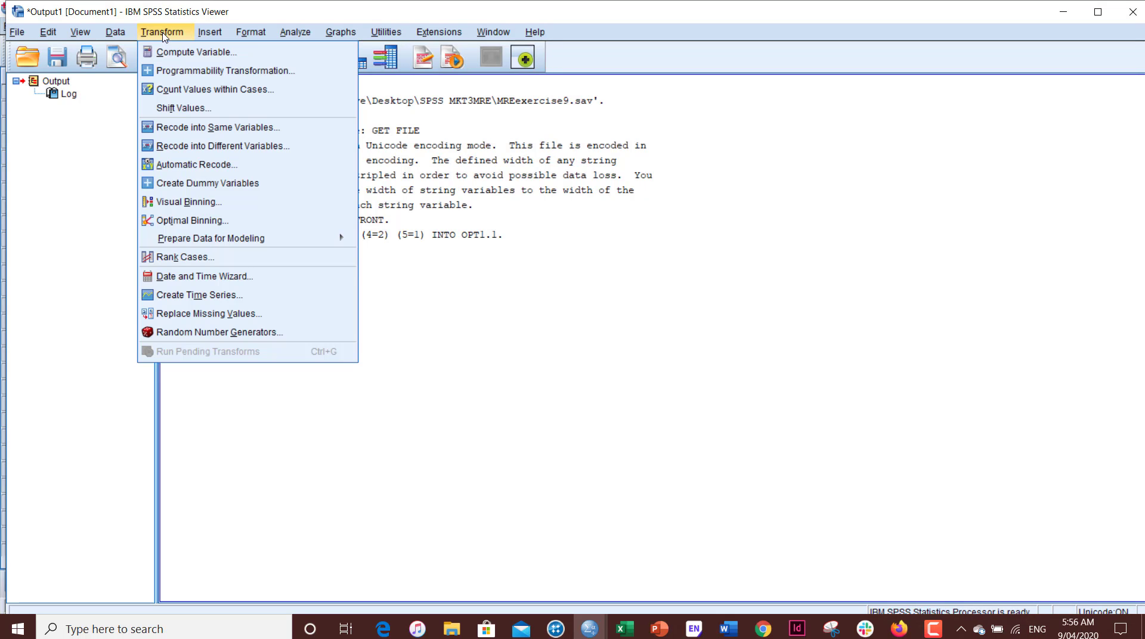
left_click(187, 154)
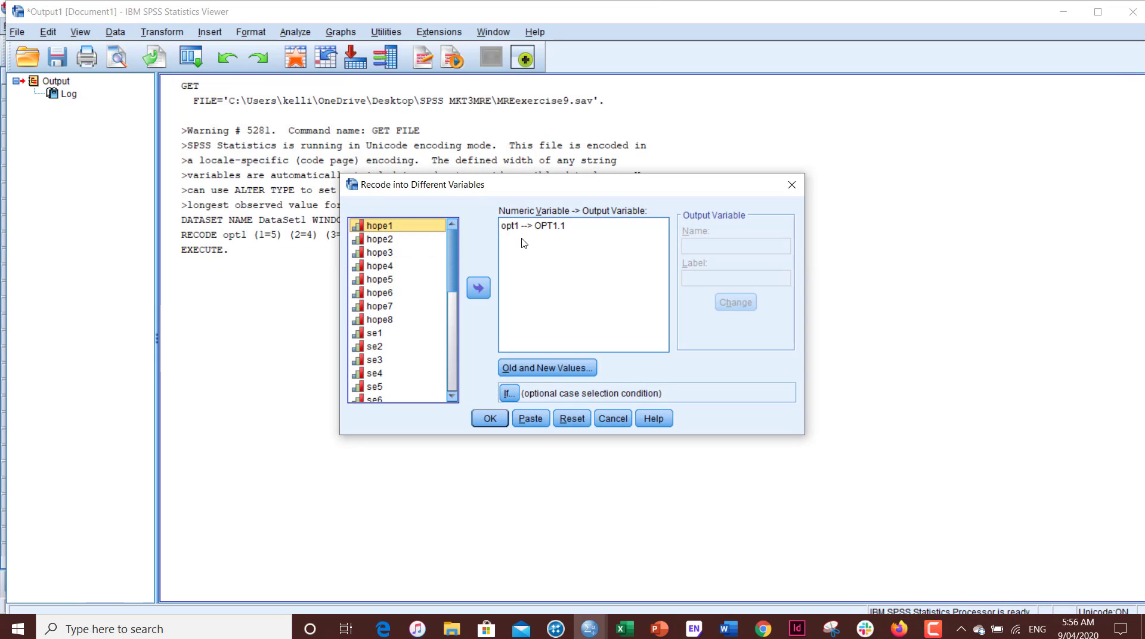
left_click(455, 302)
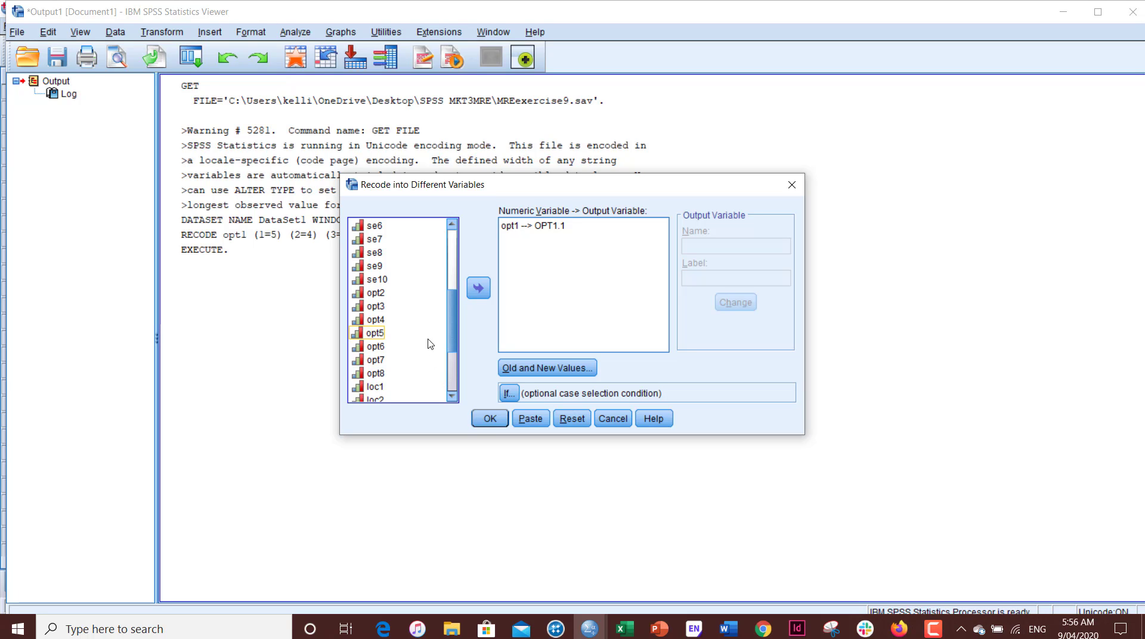
left_click(382, 306)
left_click(480, 289)
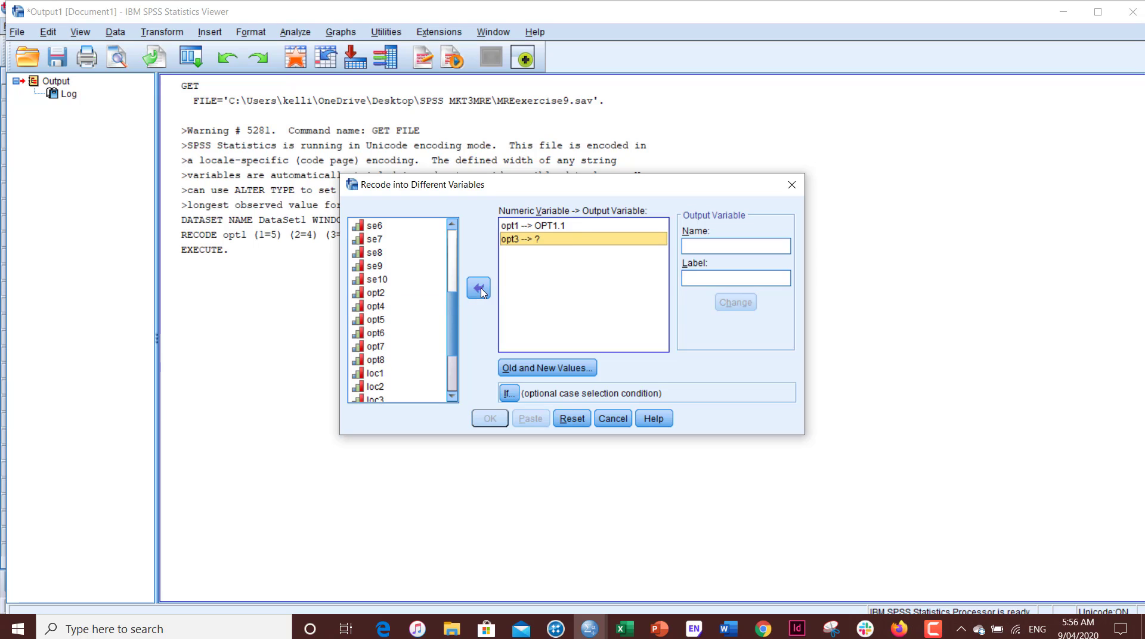
left_click(569, 226)
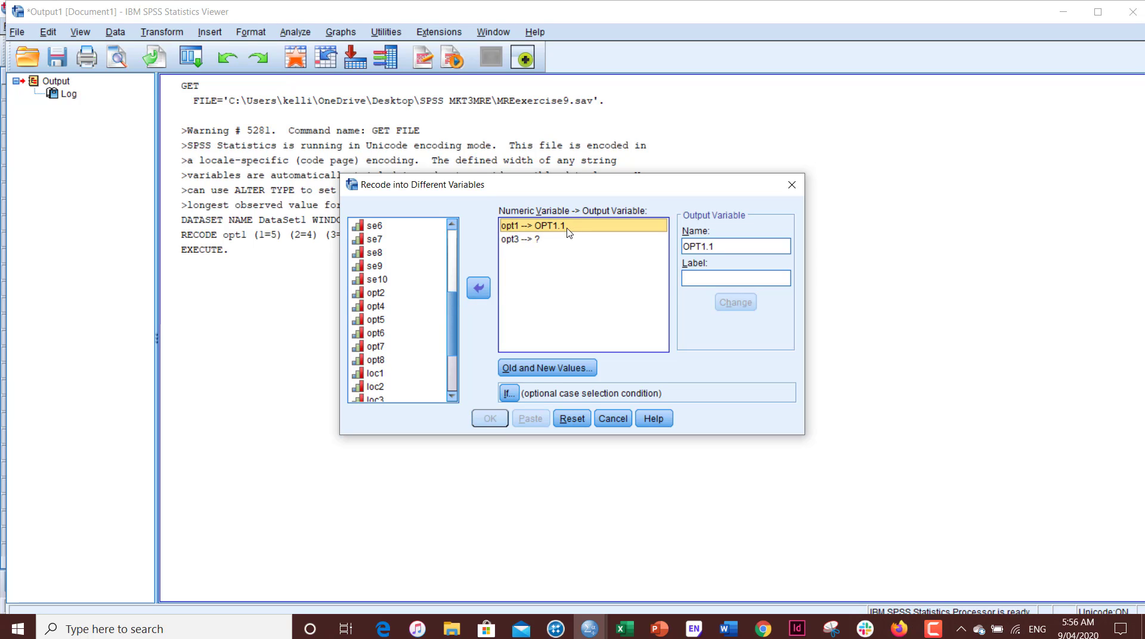
left_click(479, 288)
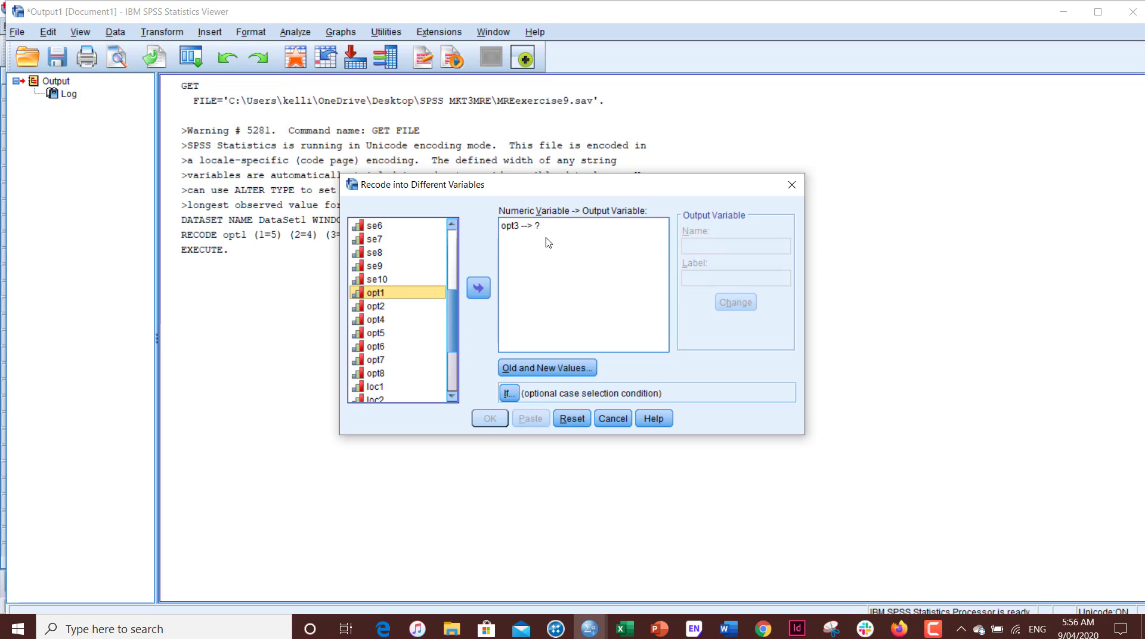
Name the output variable for opt3 OPT3.1 and apply the name
left_click(516, 230)
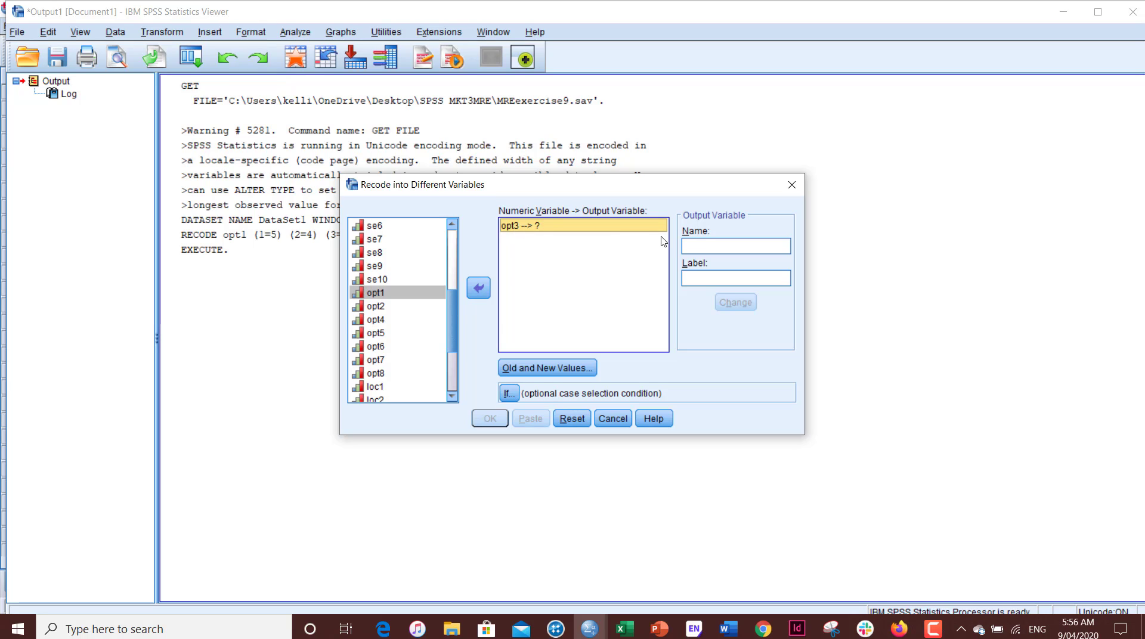
left_click(703, 245)
type("o")
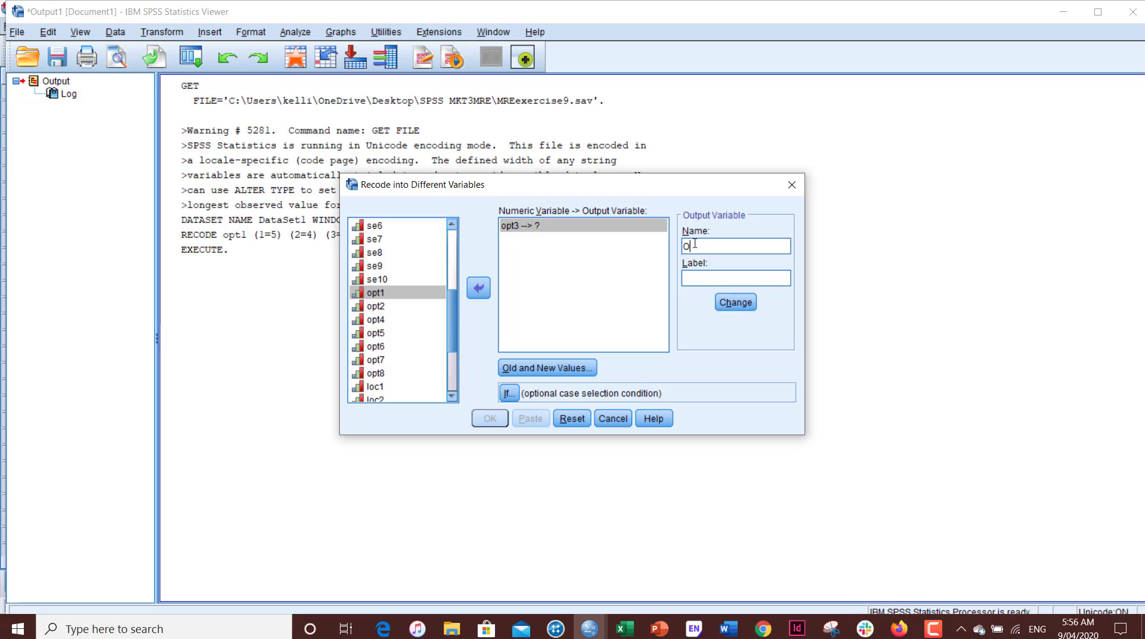
type("PT3.1")
left_click(742, 305)
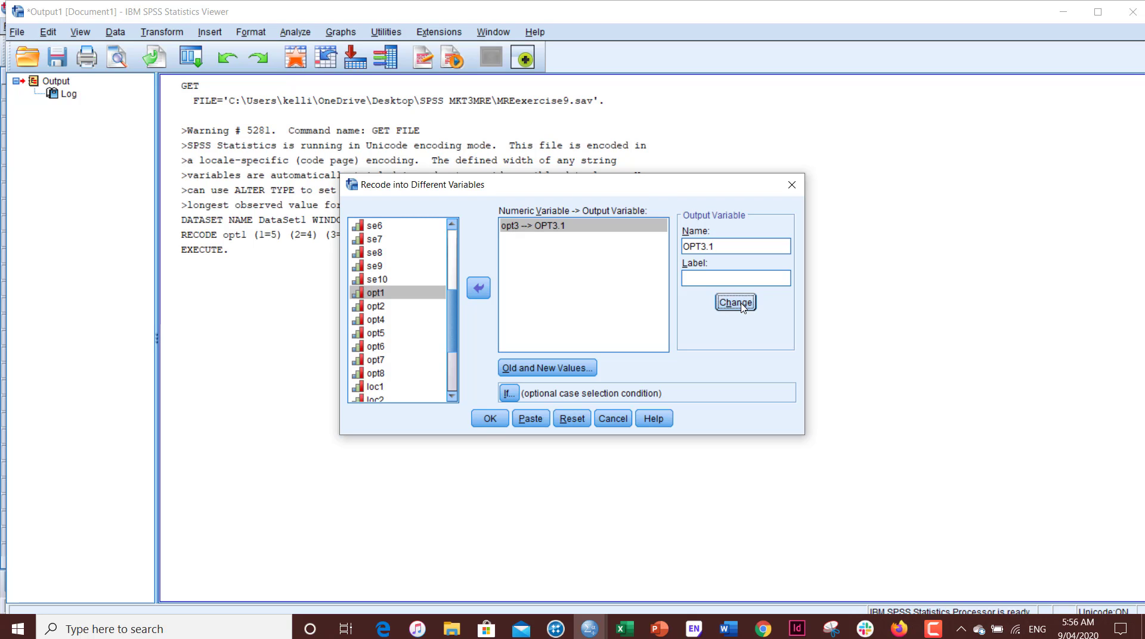
Check the old and new value mapping, run the opt3 recode and review its syntax in the output log
left_click(539, 373)
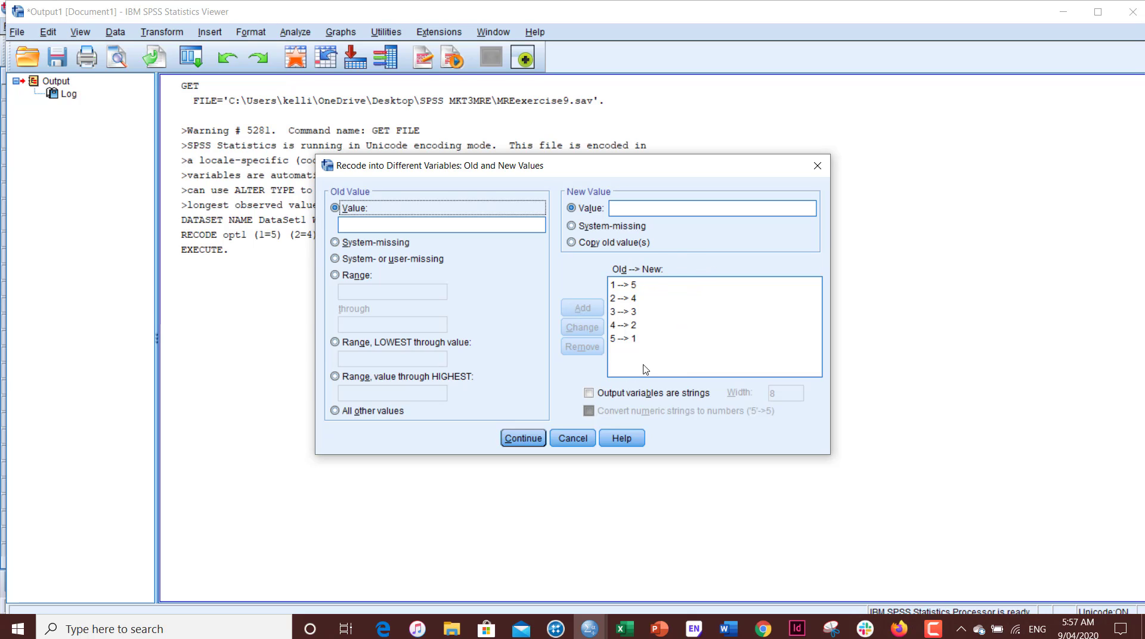
left_click(524, 445)
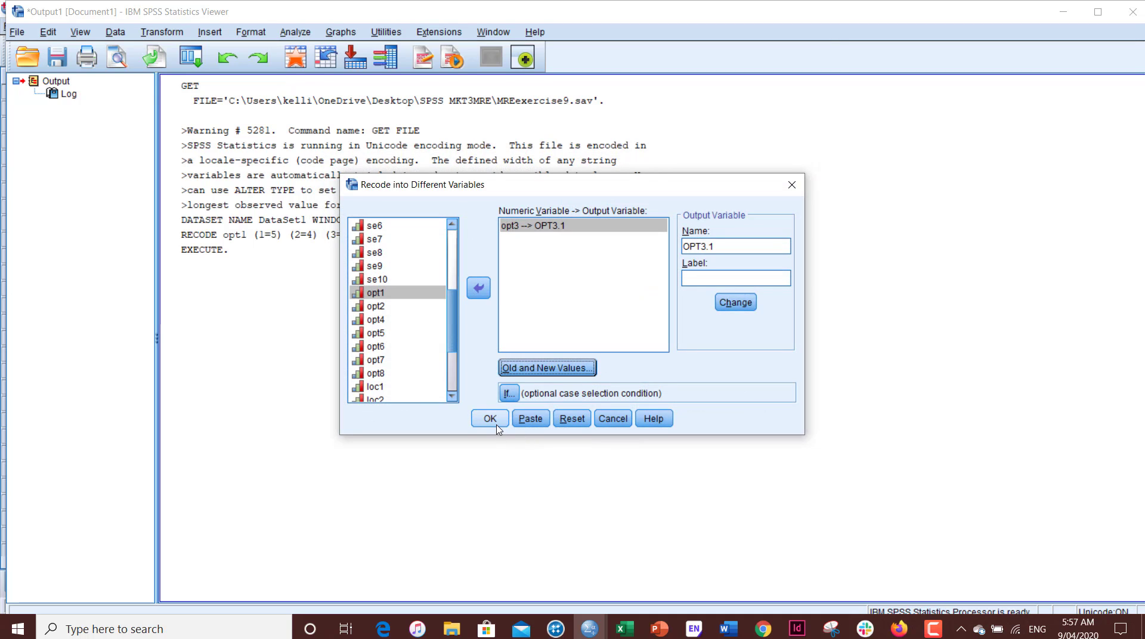
left_click(490, 418)
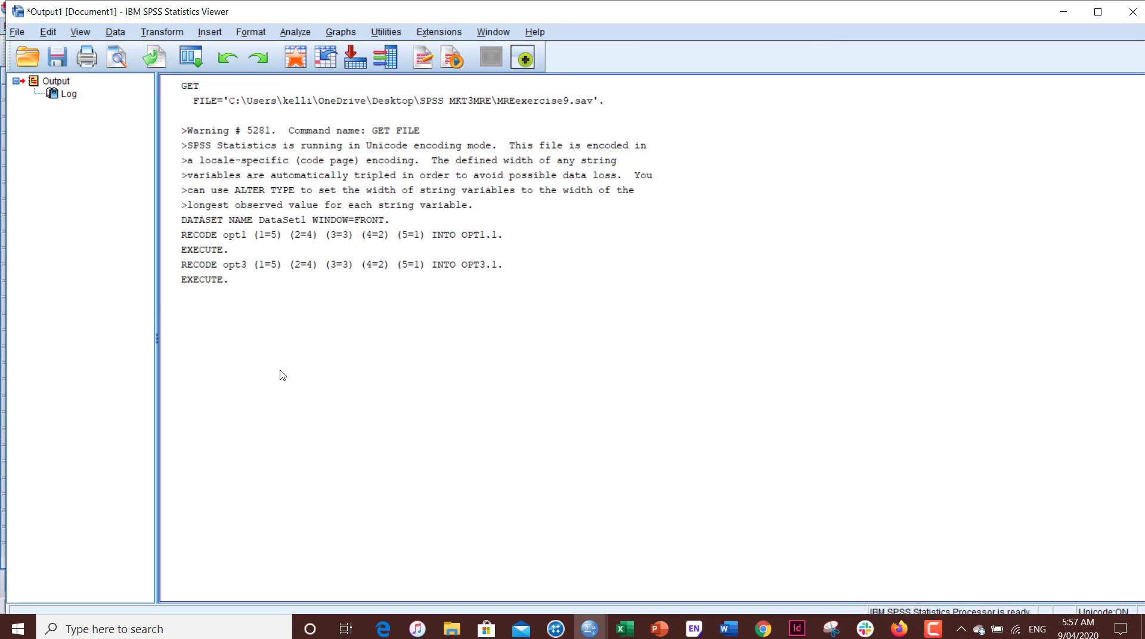
left_click(206, 281)
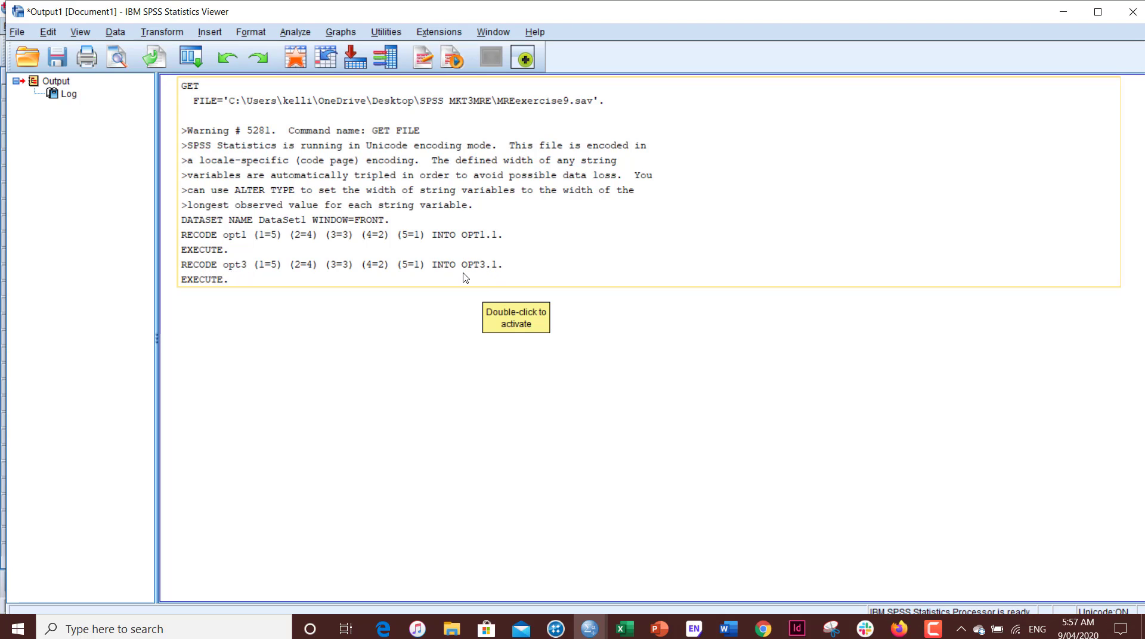
Reopen Recode into Different Variables and replace opt3 with opt4 as the input variable
left_click(174, 32)
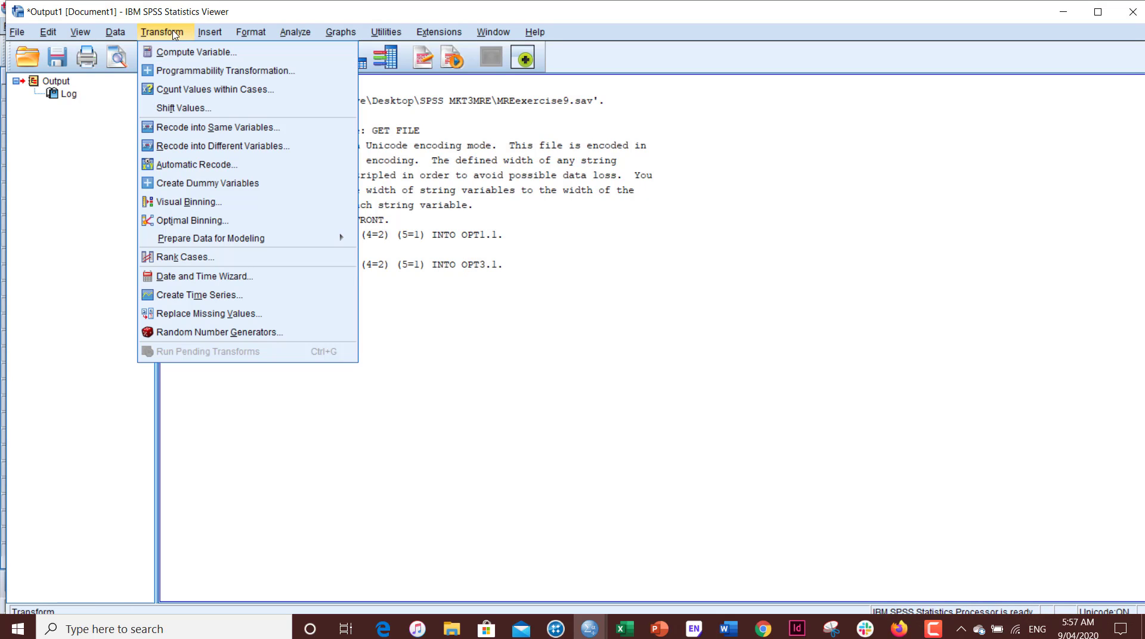
left_click(193, 147)
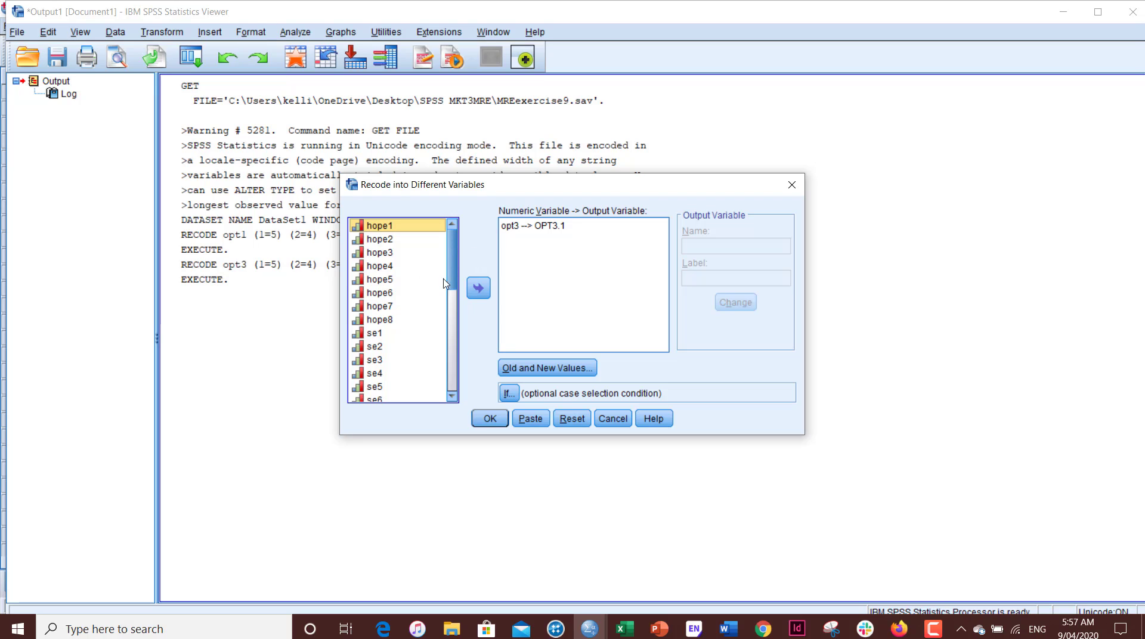
scroll(427, 319, "down", 8)
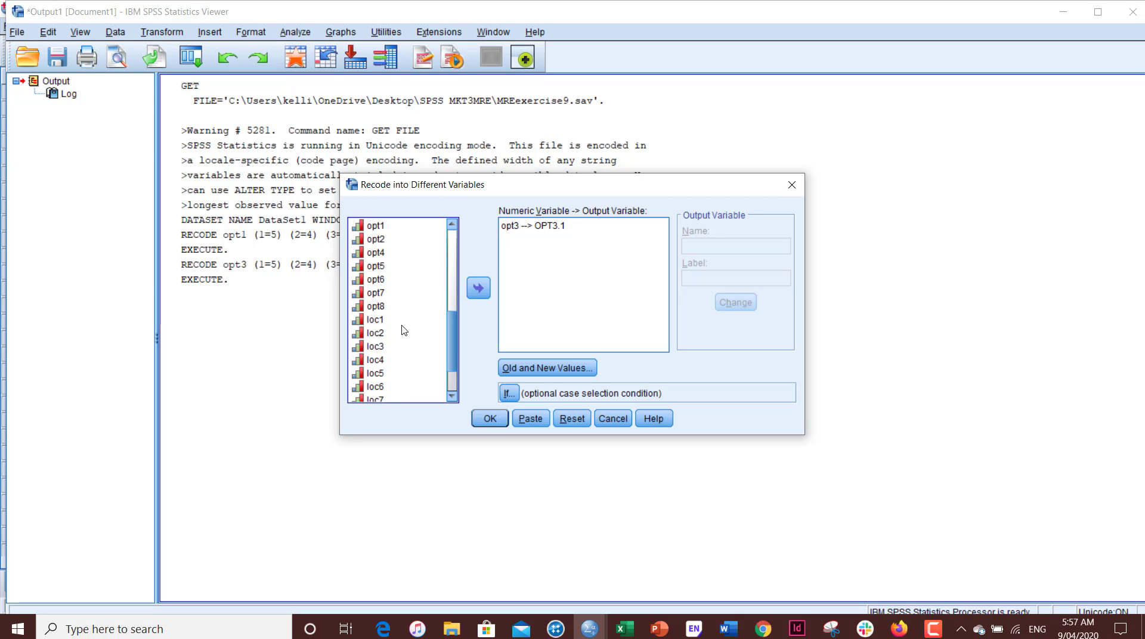
left_click(376, 253)
left_click(478, 288)
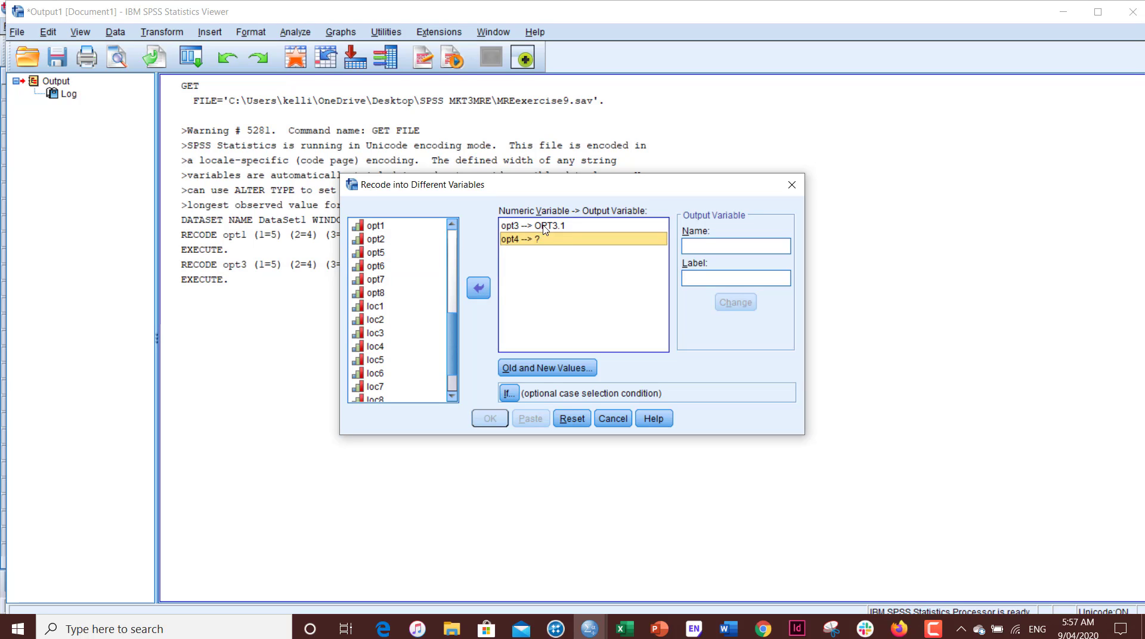
left_click(544, 229)
left_click(480, 289)
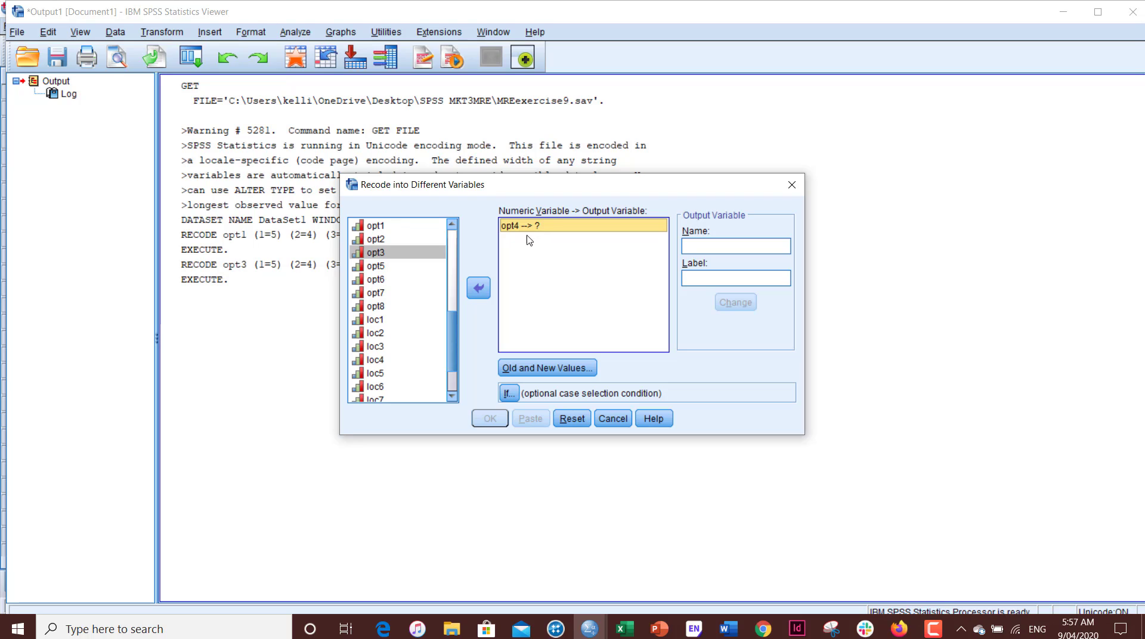
Name the output variable for opt4 OPT4.1 and apply the name
left_click(715, 245)
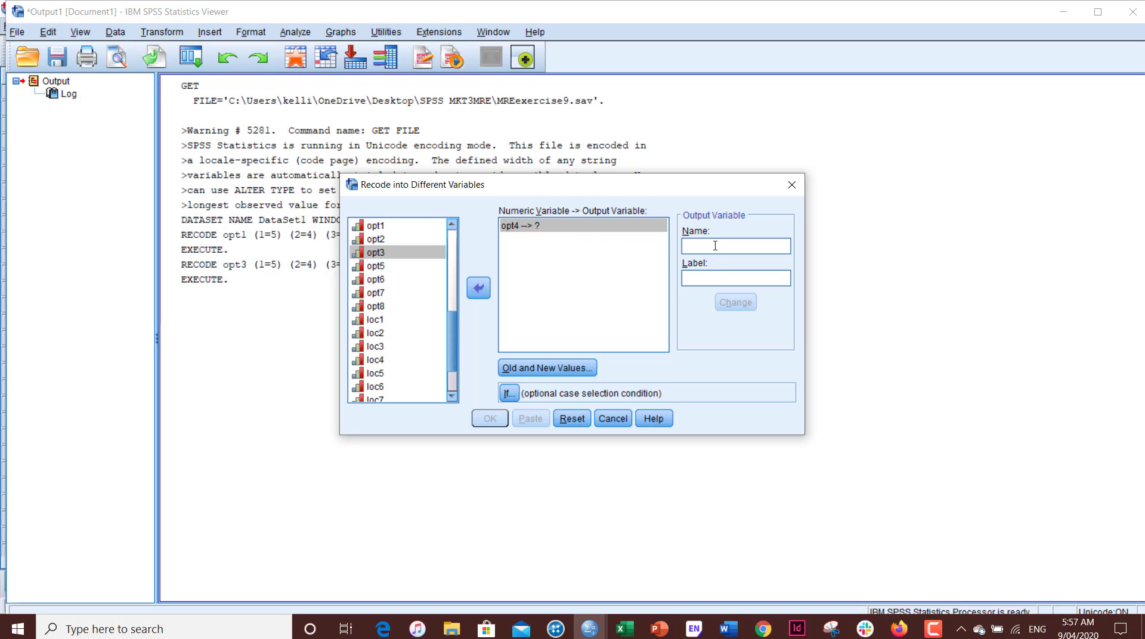
type("OPT4.")
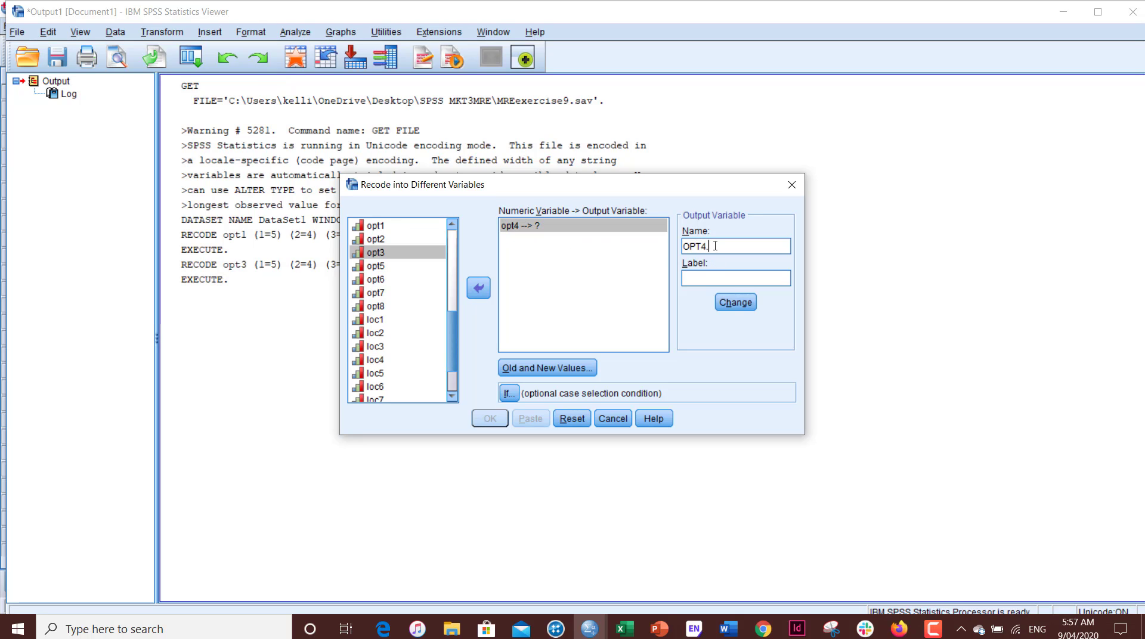
type("1")
left_click(739, 305)
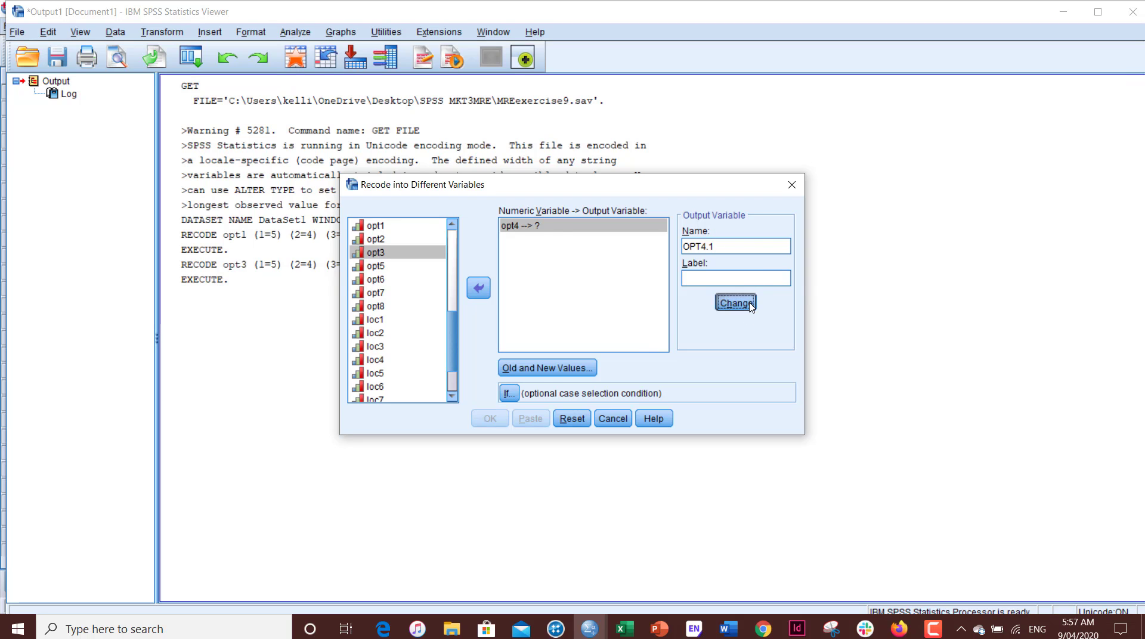
Check the old and new value mapping, run the opt4 recode and review its syntax in the output log
left_click(520, 371)
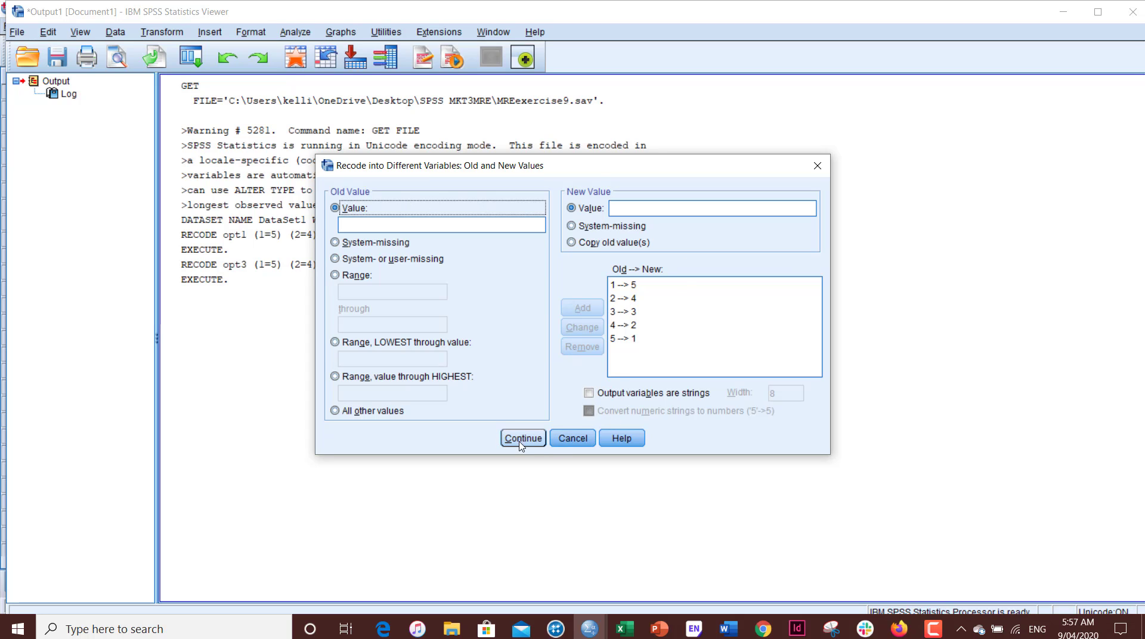
left_click(519, 440)
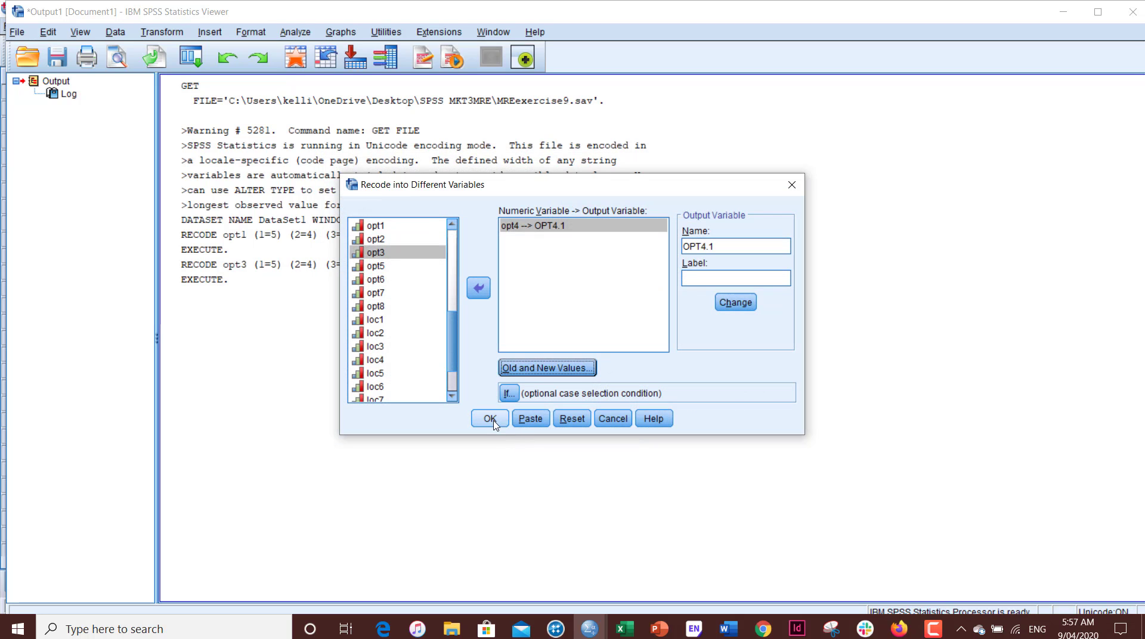
left_click(488, 419)
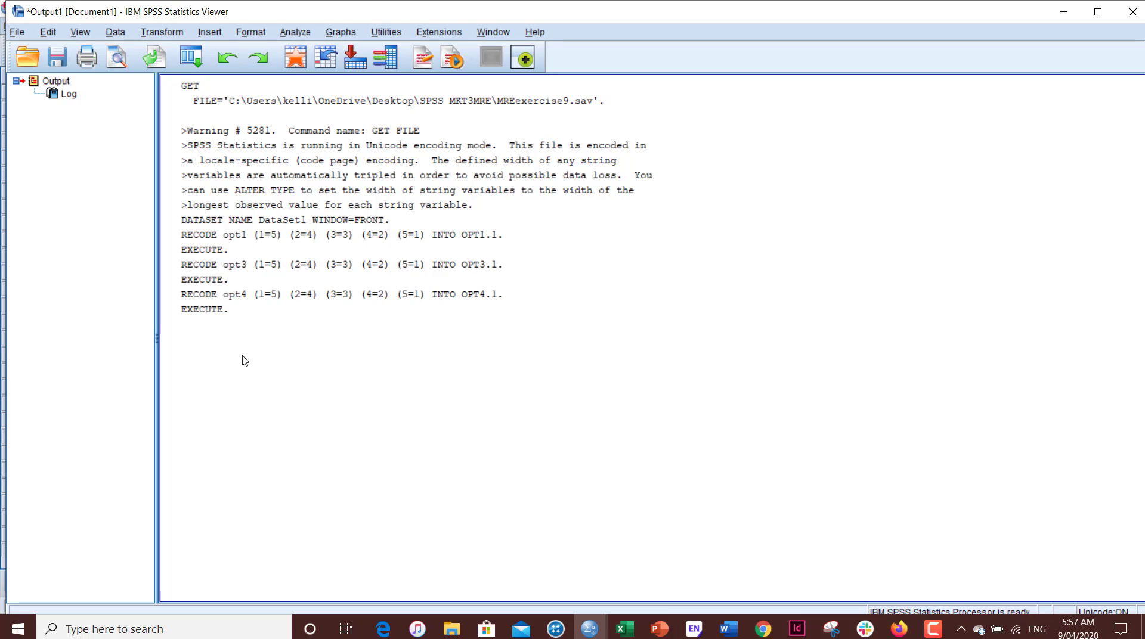
left_click(179, 306)
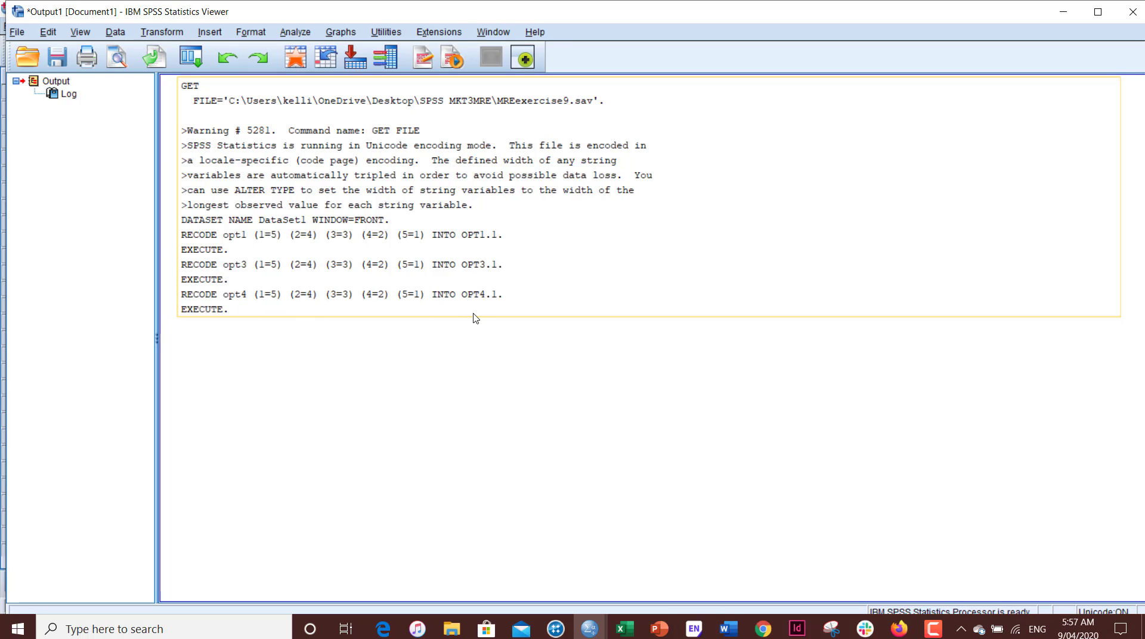
Reopen Recode into Different Variables and replace opt4 with opt7 as the input variable
left_click(153, 36)
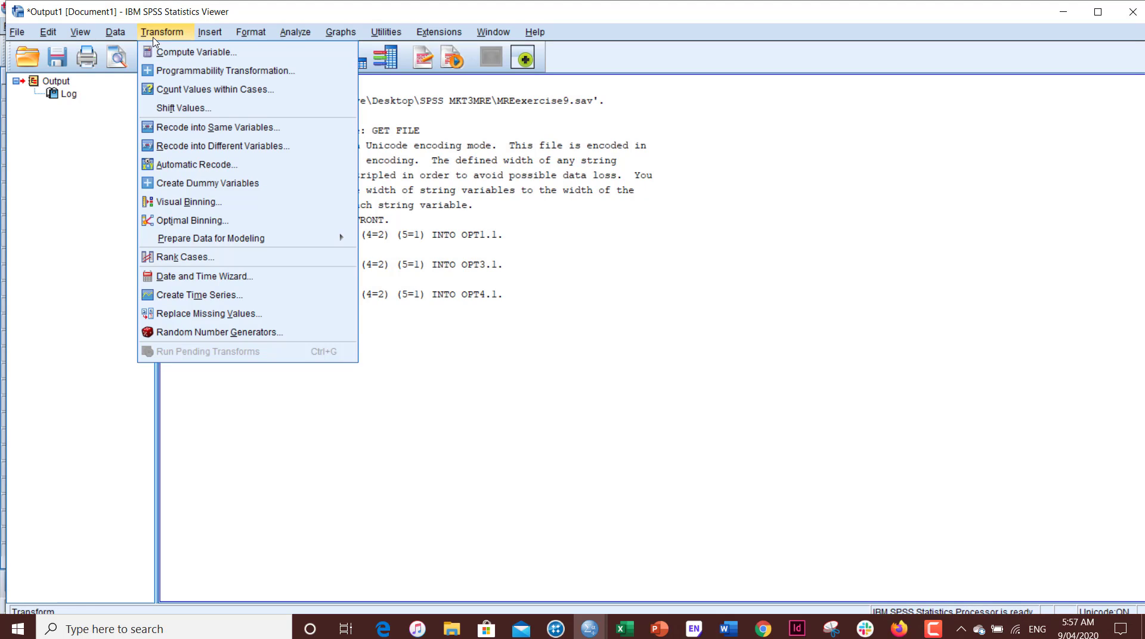
left_click(171, 147)
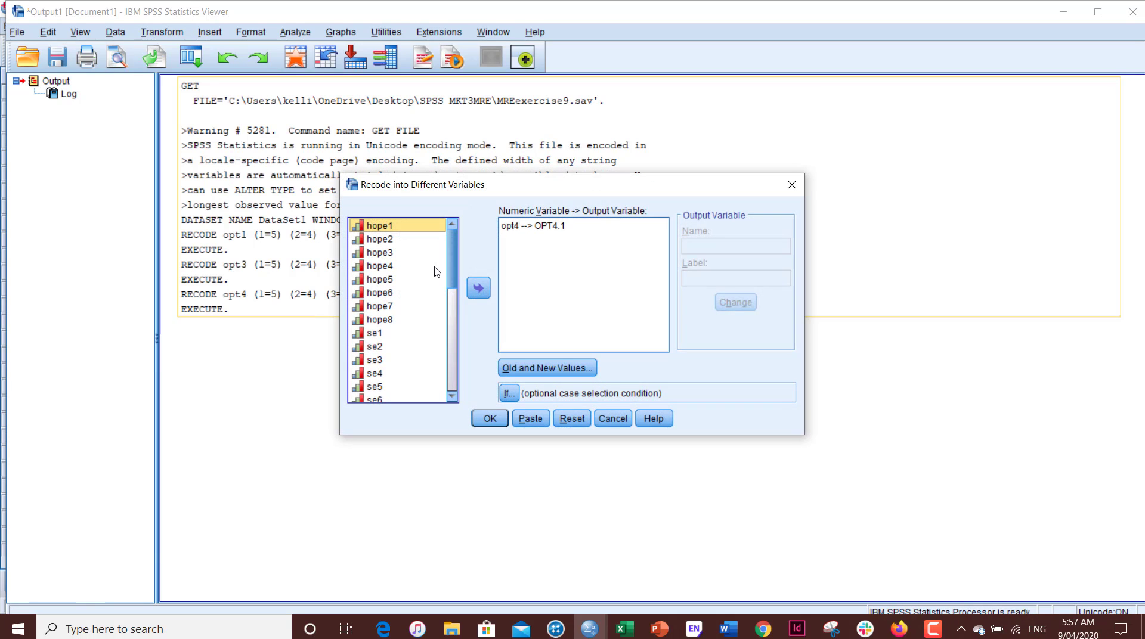
scroll(411, 323, "down", 3)
scroll(412, 324, "down", 3)
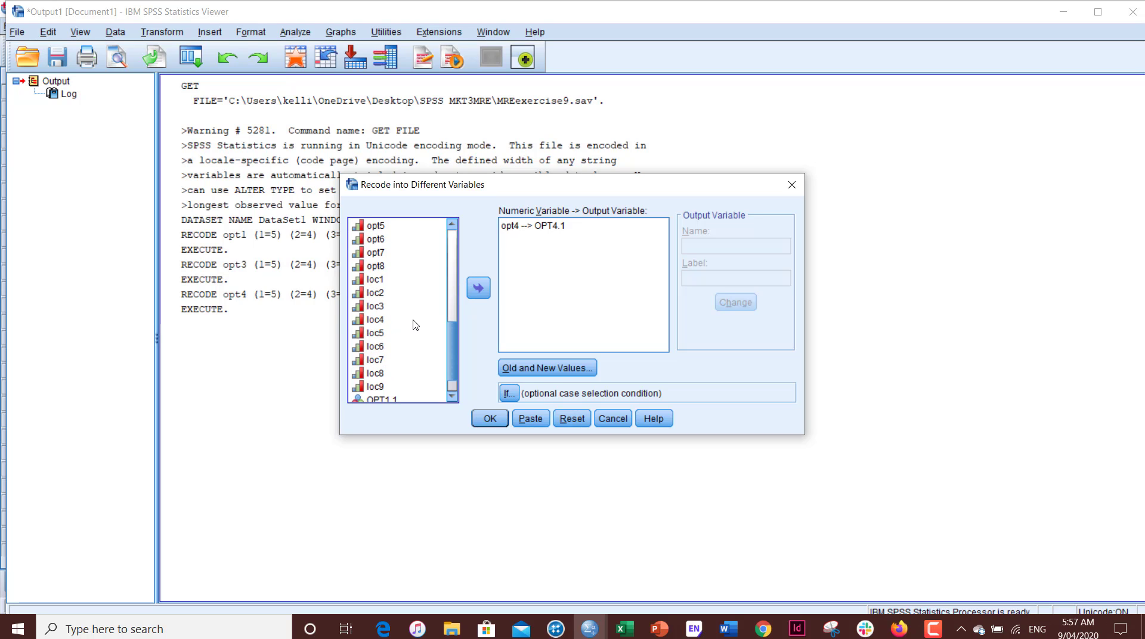
scroll(415, 322, "up", 2)
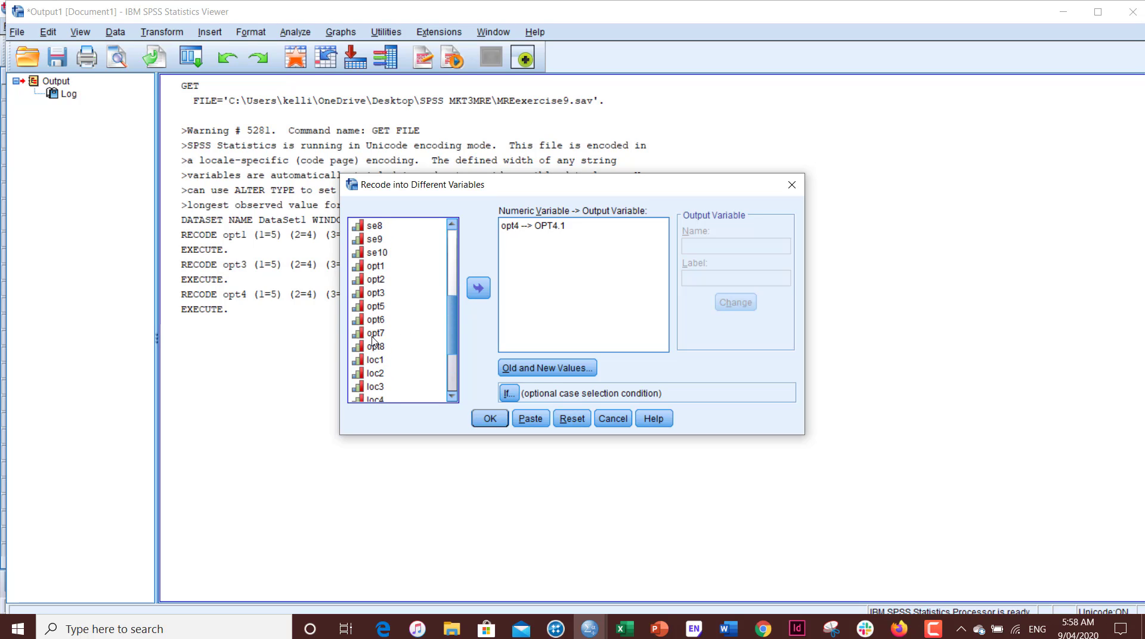
left_click(399, 332)
left_click(478, 287)
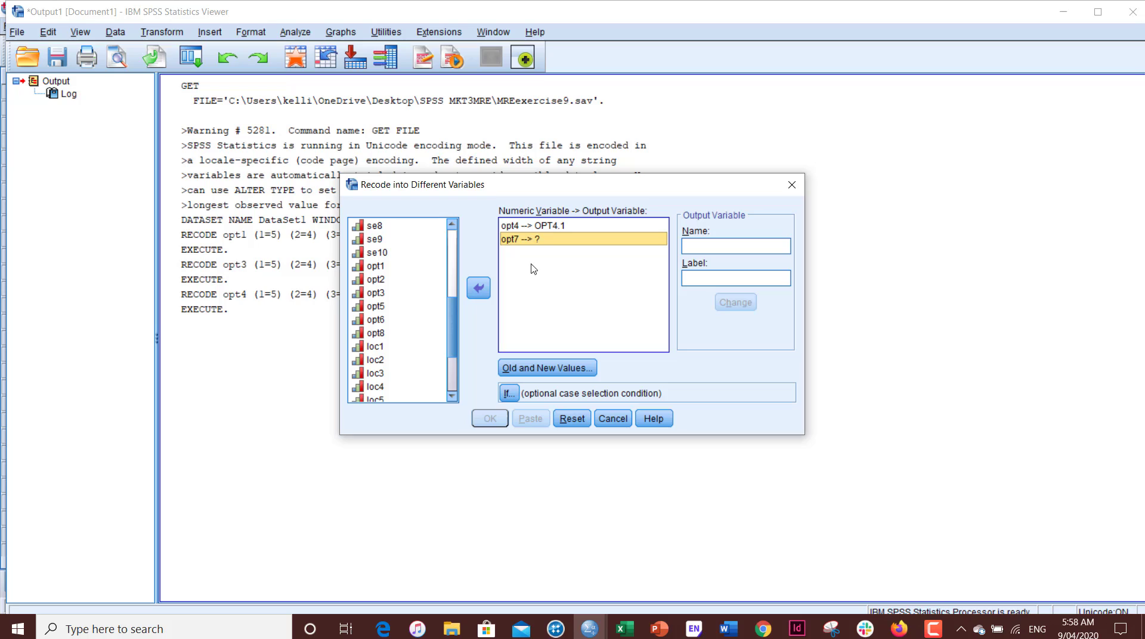
left_click(530, 226)
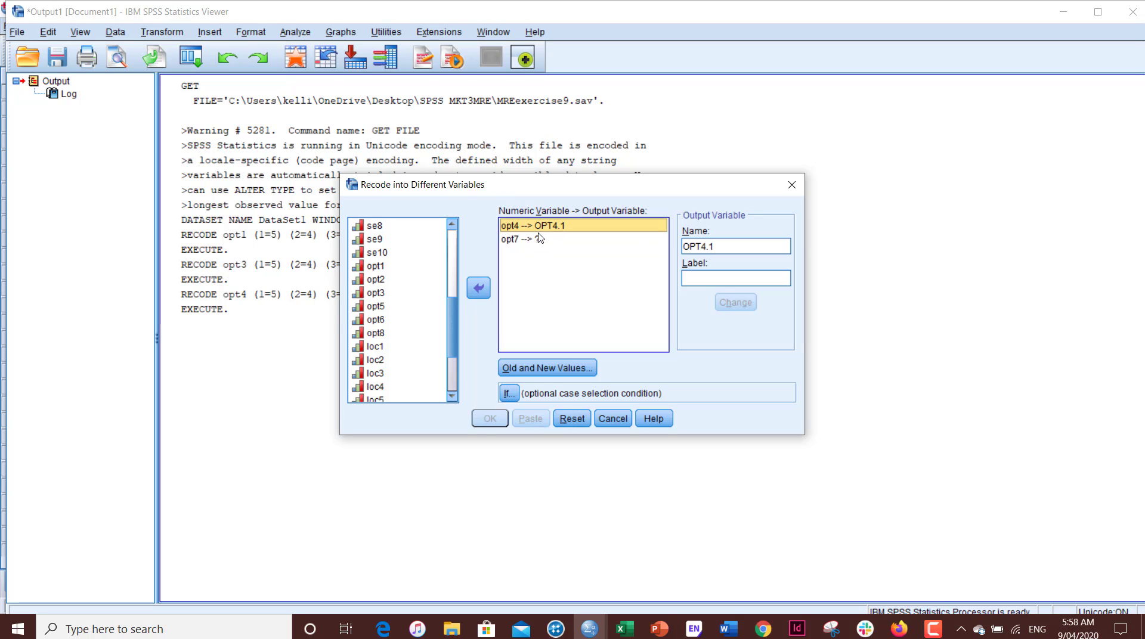
left_click(478, 288)
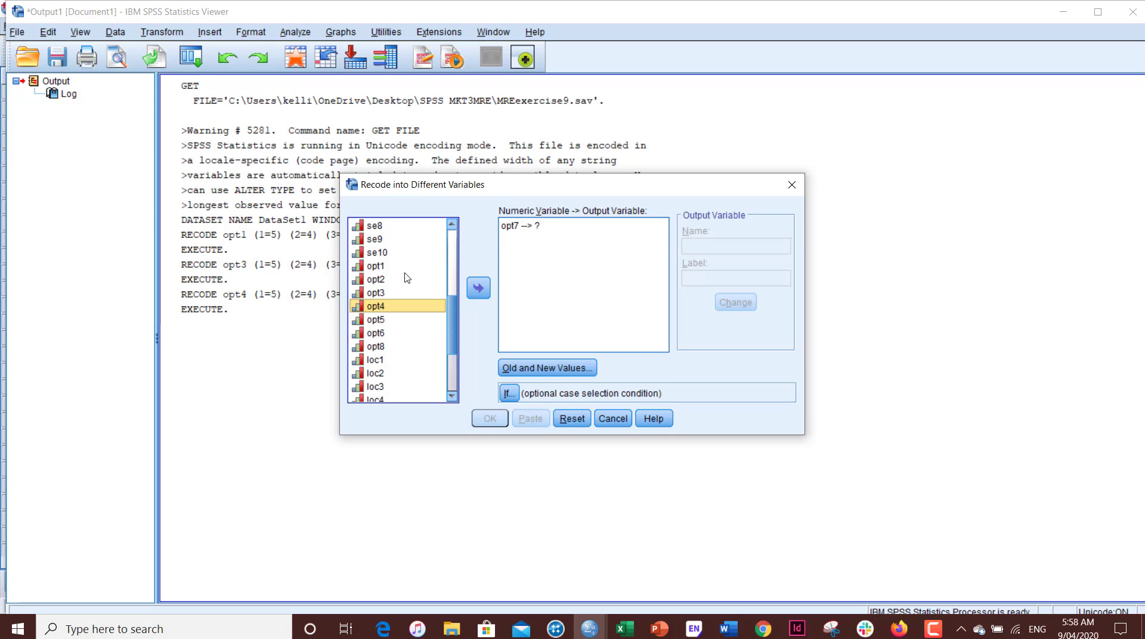
Name the output variable for opt7 OPT7.1 and apply the name
left_click(510, 226)
left_click(721, 246)
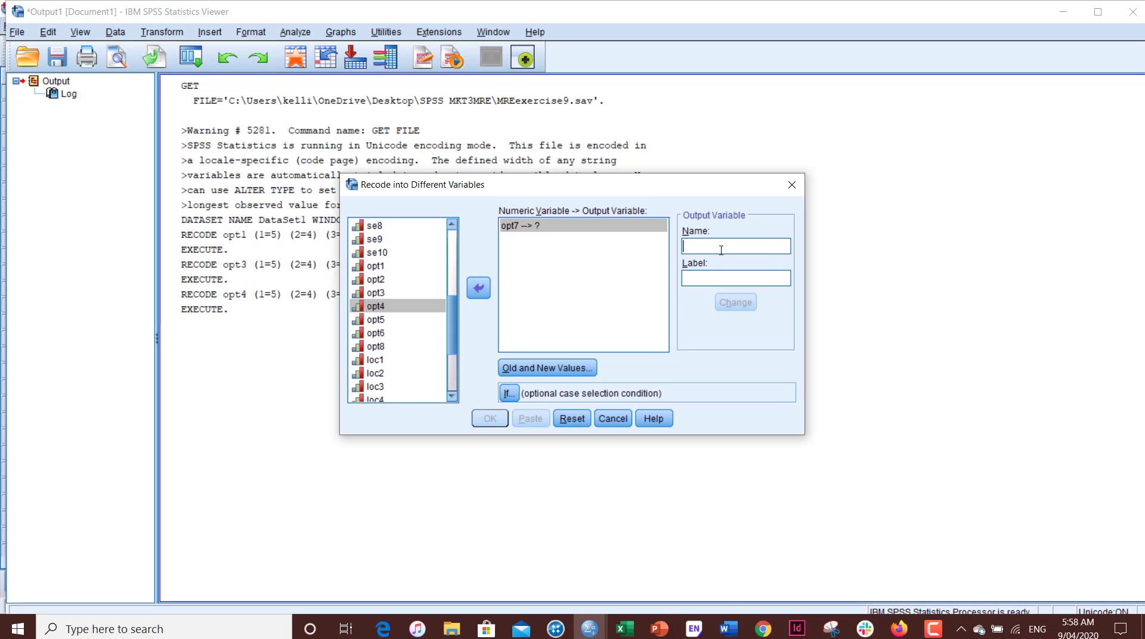
type("OPT")
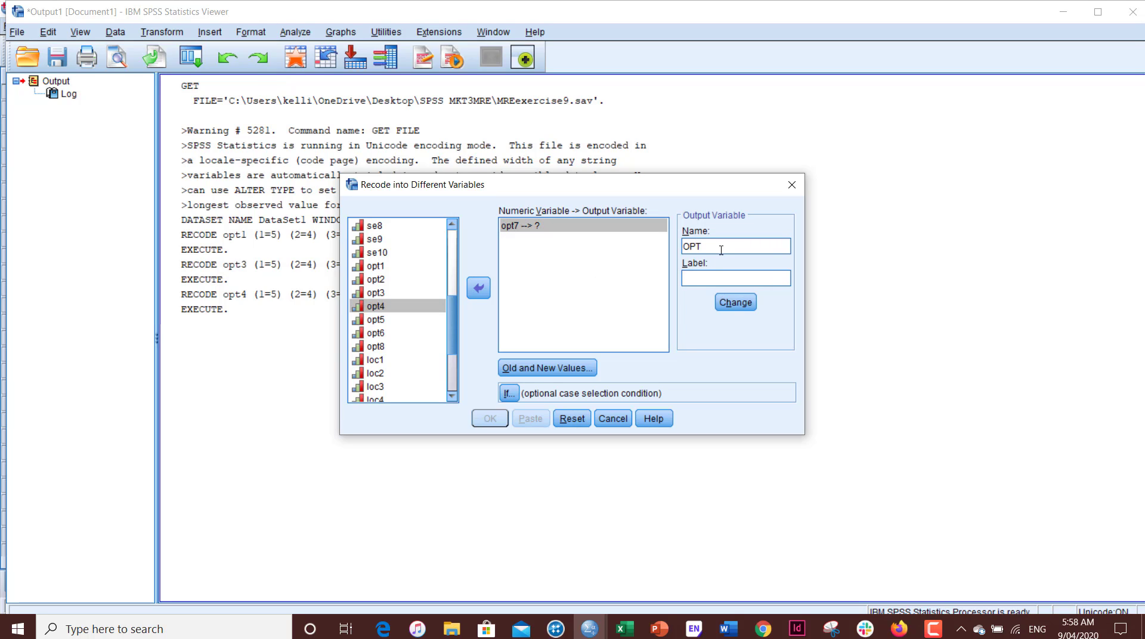
type("7.1")
left_click(729, 307)
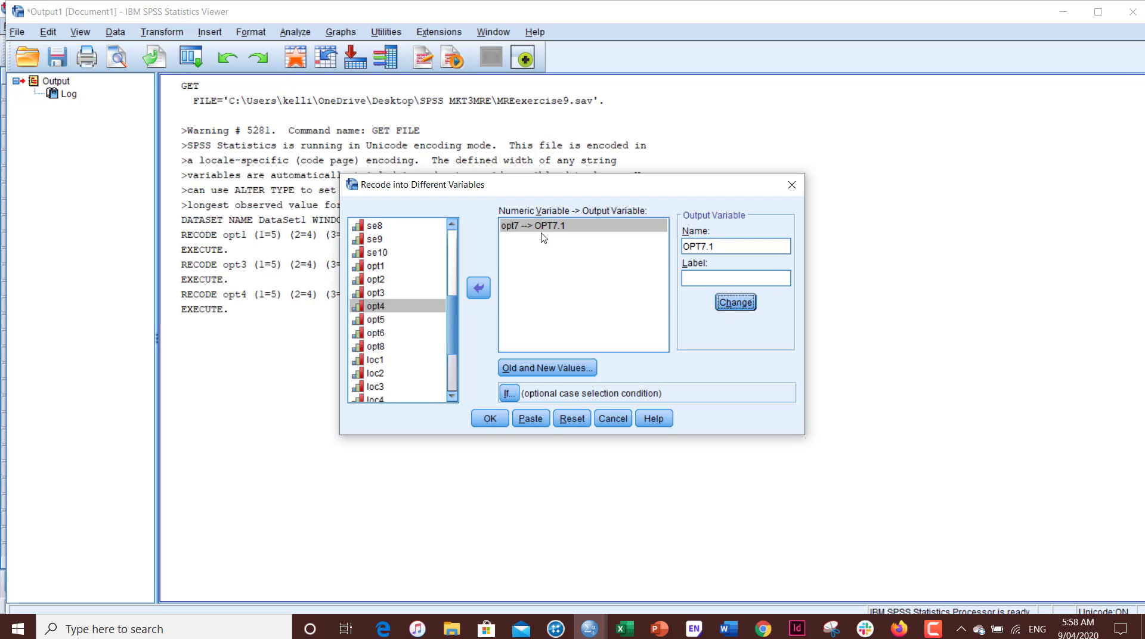
Check that the value mapping reverses 1 through 5, accept it and run the opt7 recode
left_click(549, 369)
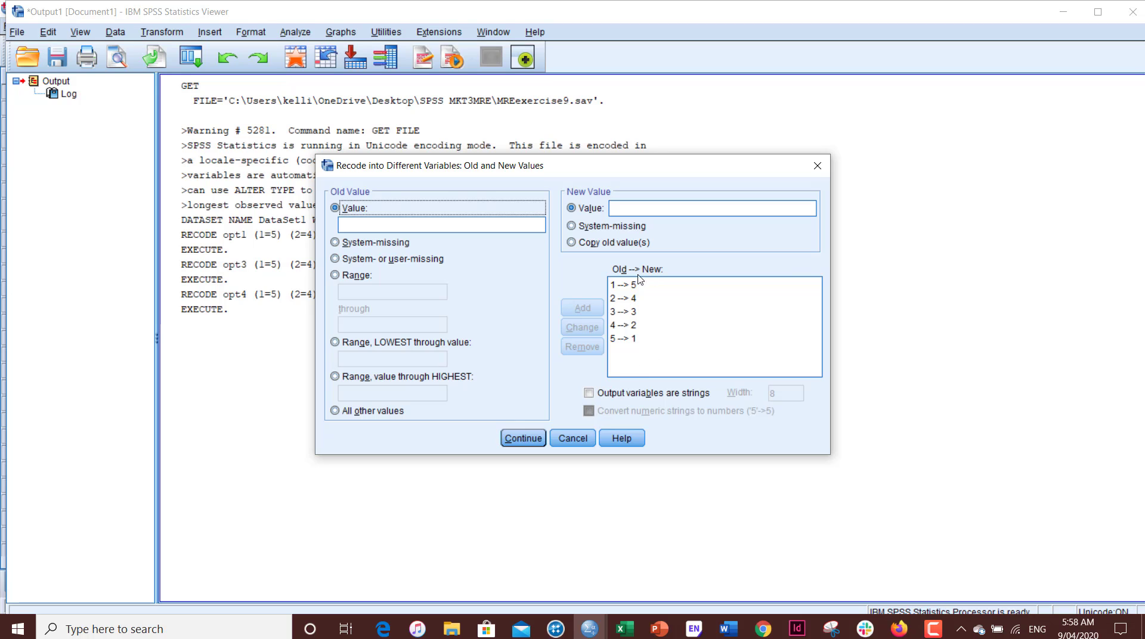
left_click(528, 439)
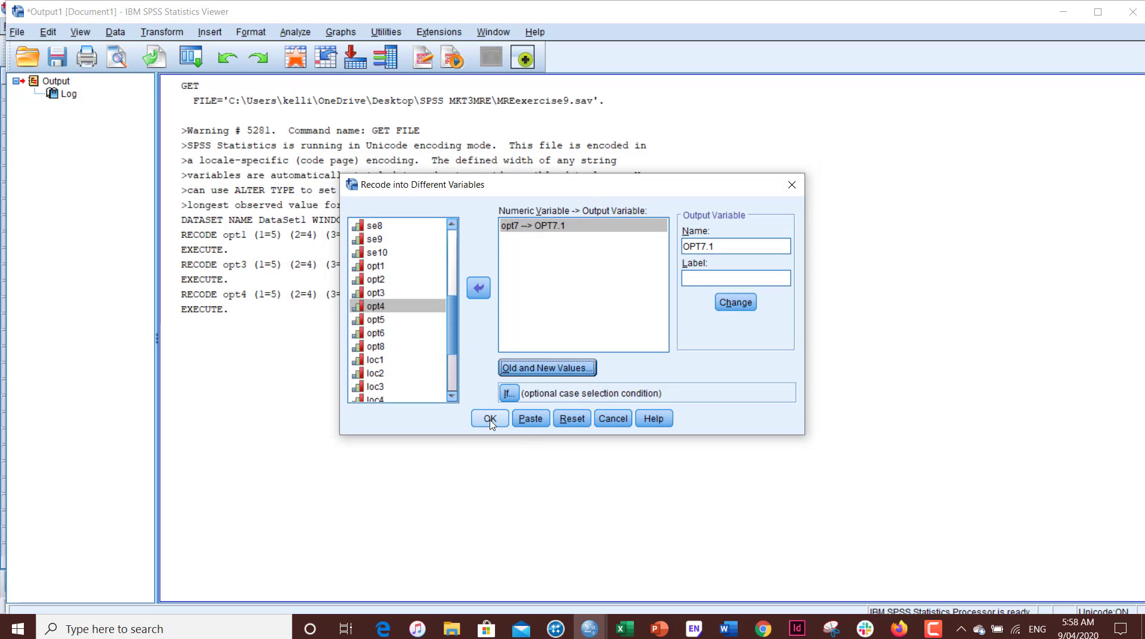
left_click(490, 419)
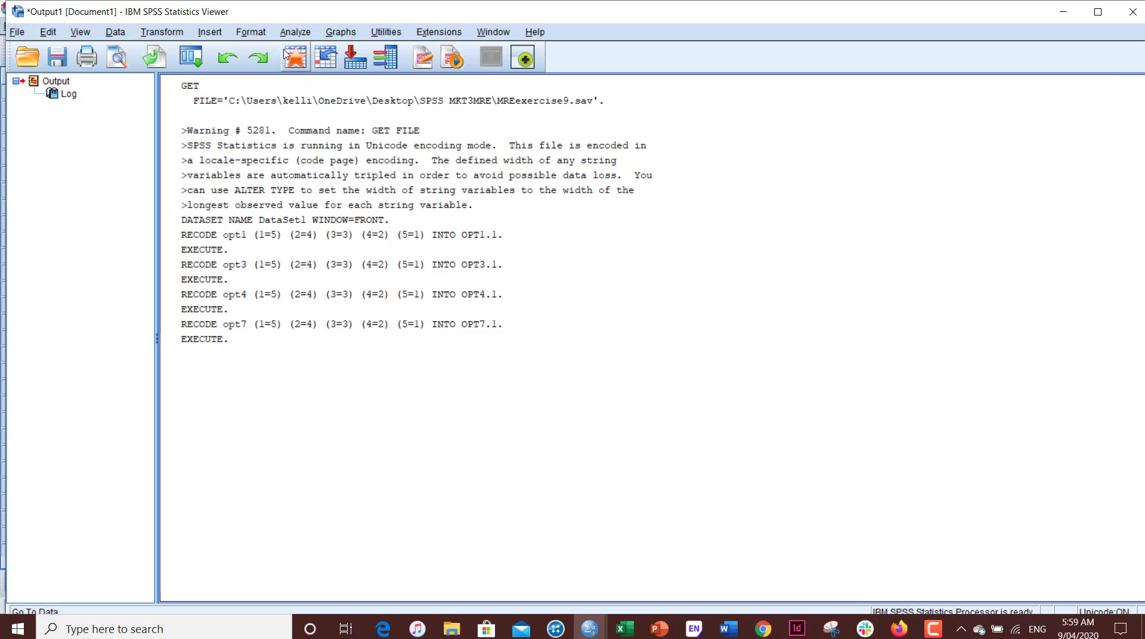
Start a Reliability Analysis with the Alpha model and add the reverse-coded OPT1.1 to its items
left_click(300, 35)
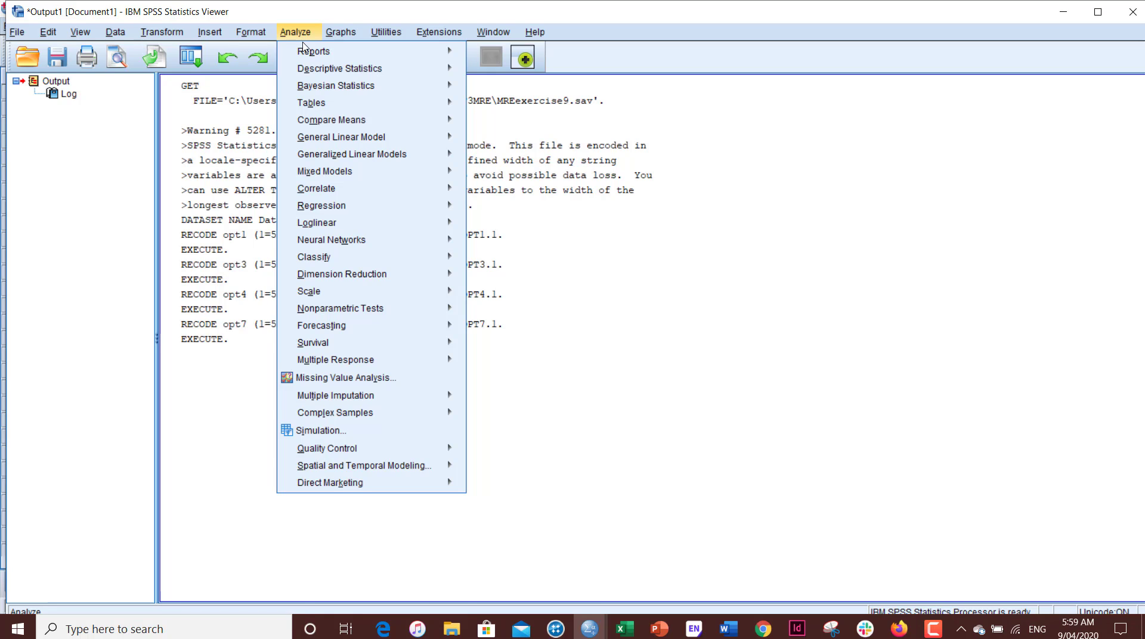
mouse_move(352, 293)
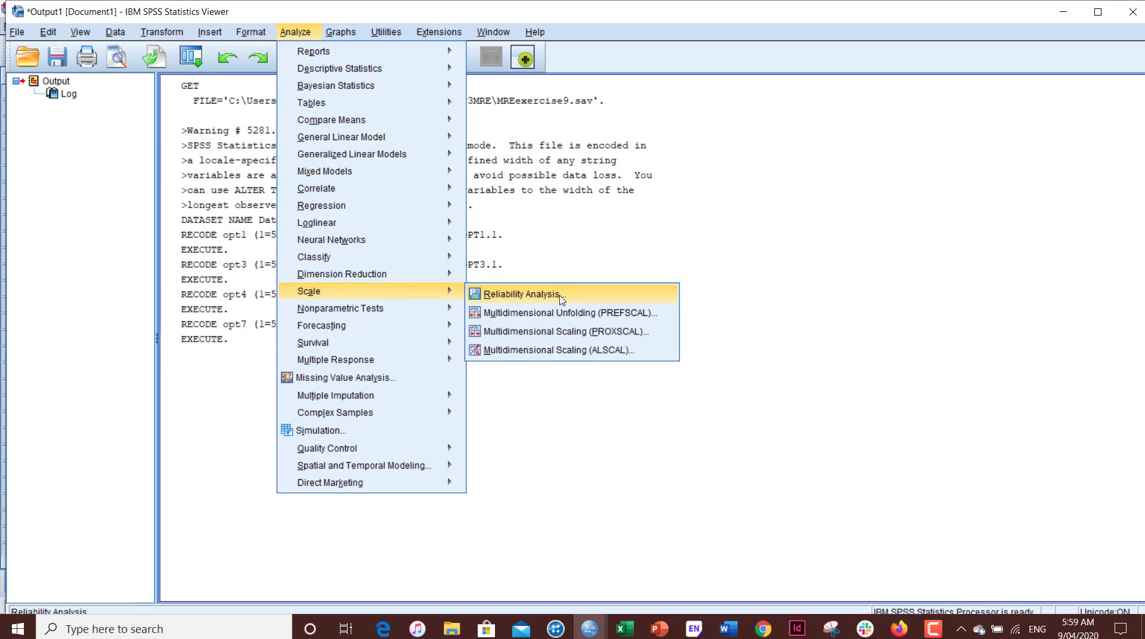
left_click(604, 297)
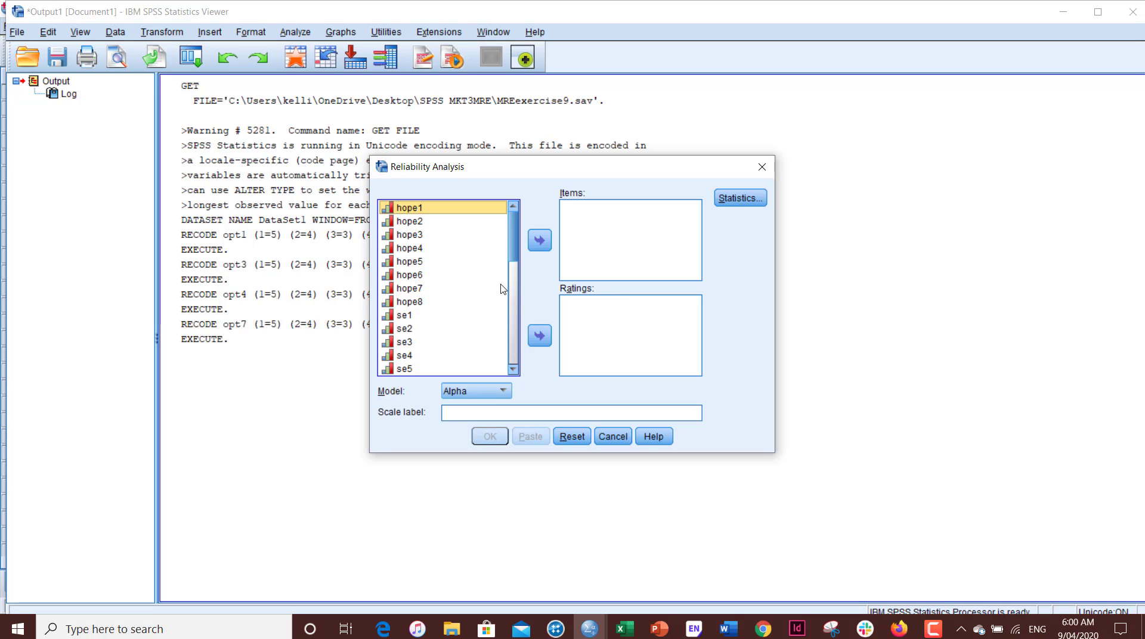
scroll(477, 292, "down", 5)
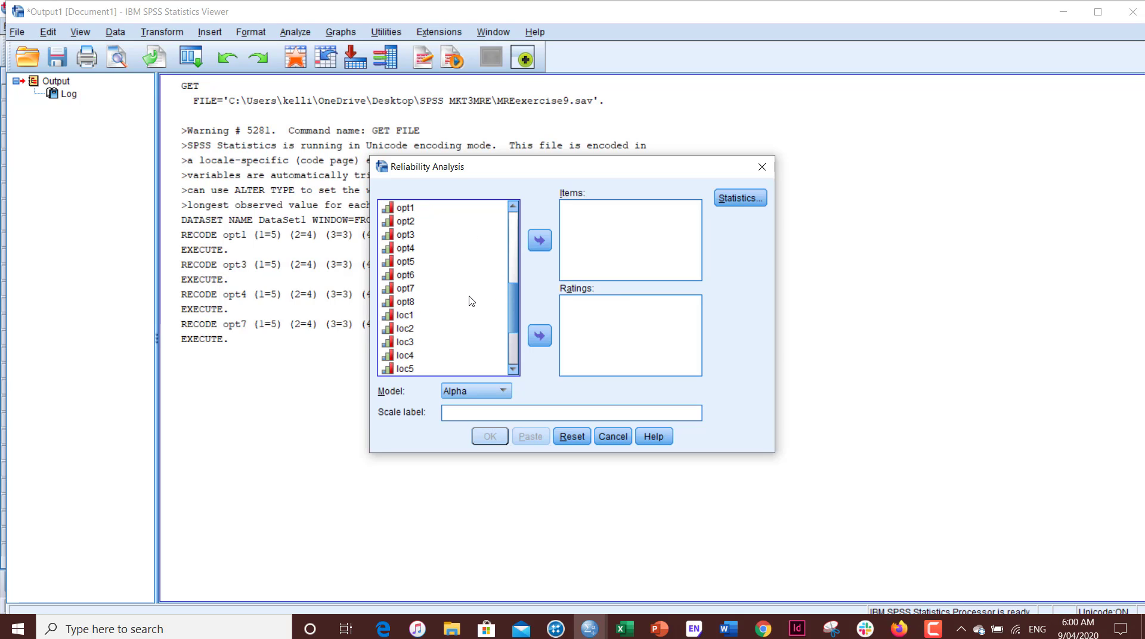
scroll(432, 240, "up", 1)
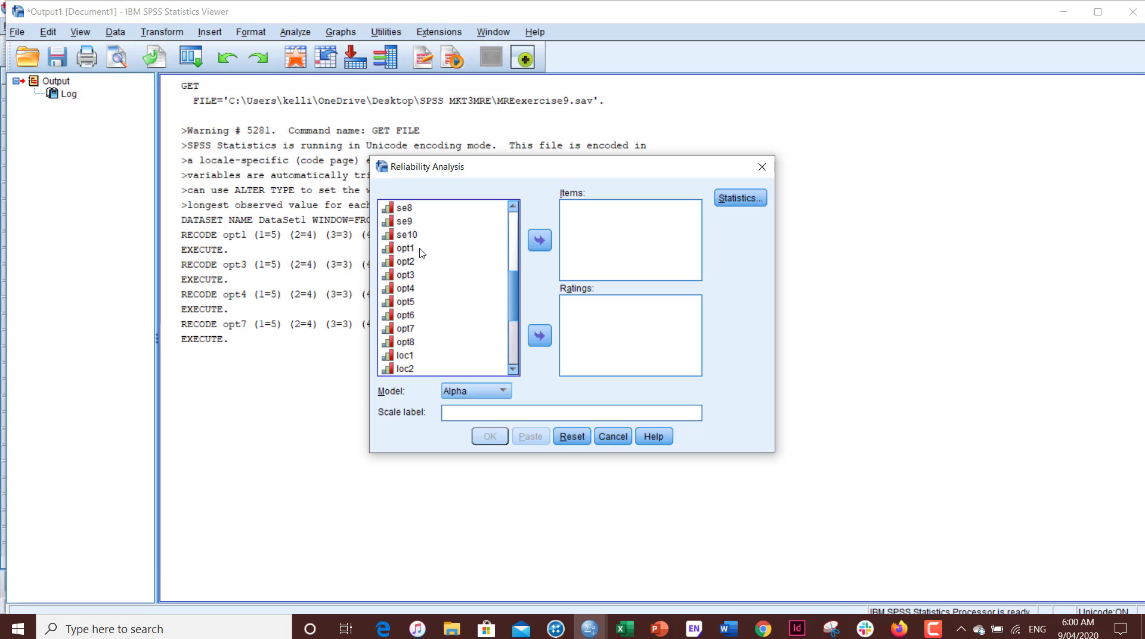
left_click(418, 253)
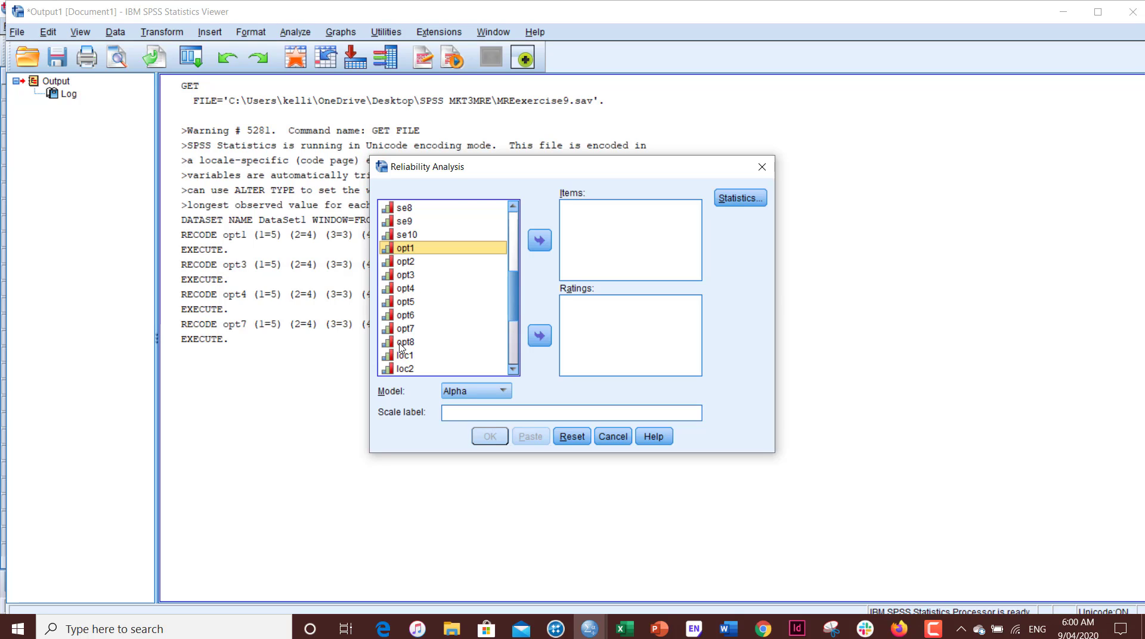
scroll(492, 314, "down", 2)
scroll(491, 315, "down", 2)
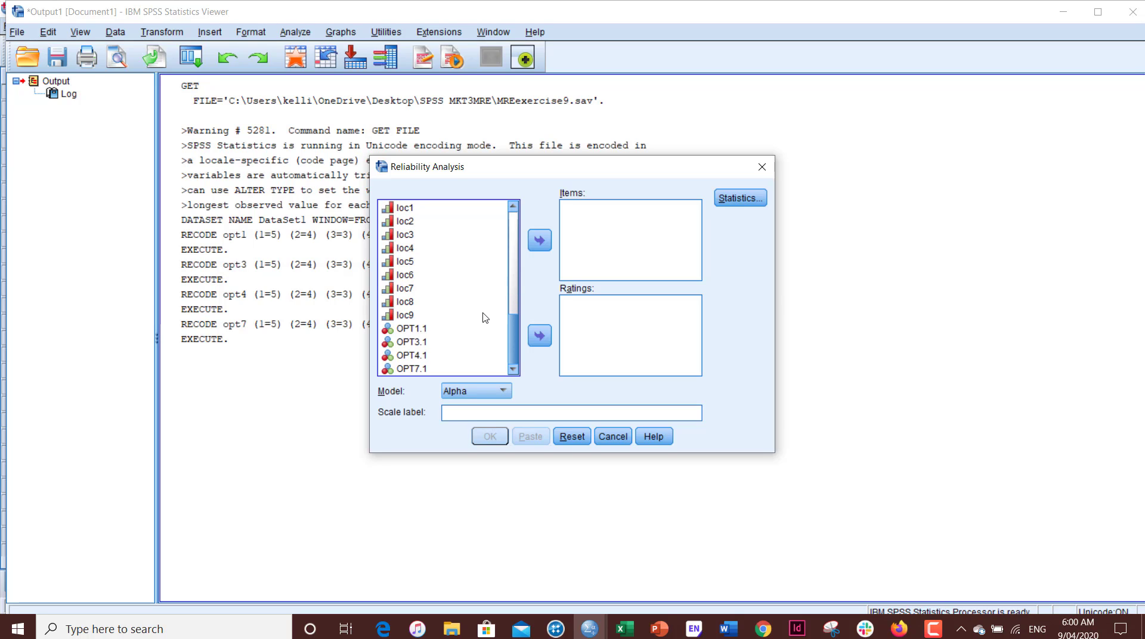
left_click(418, 330)
left_click(542, 240)
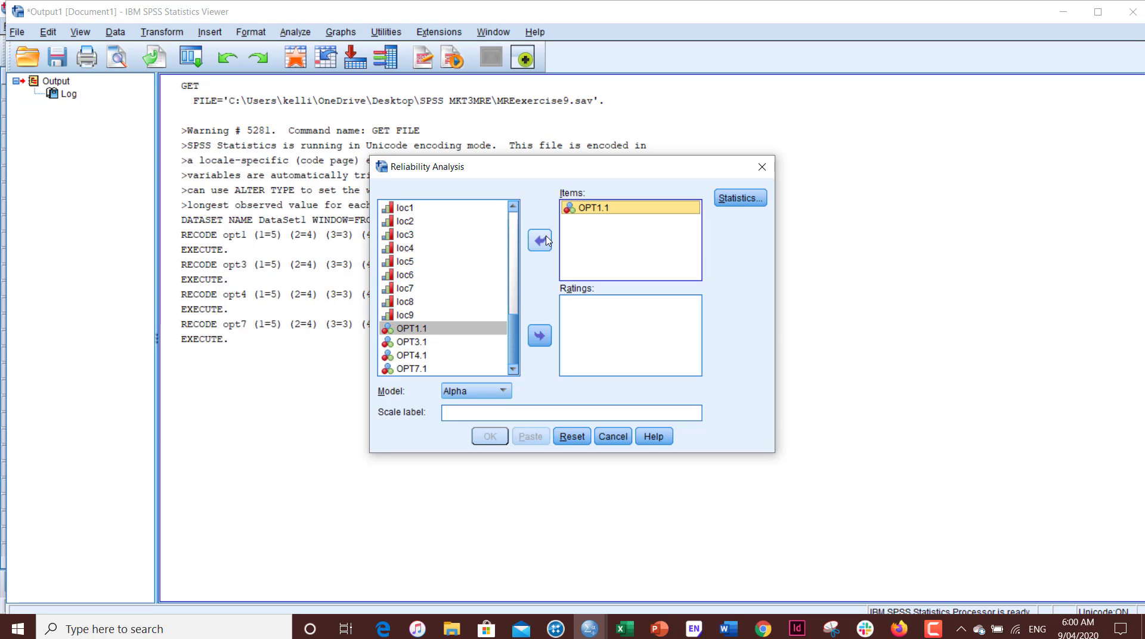
Add opt2 and the reverse-coded OPT3.1 and OPT4.1 to the reliability analysis items
scroll(459, 284, "up", 5)
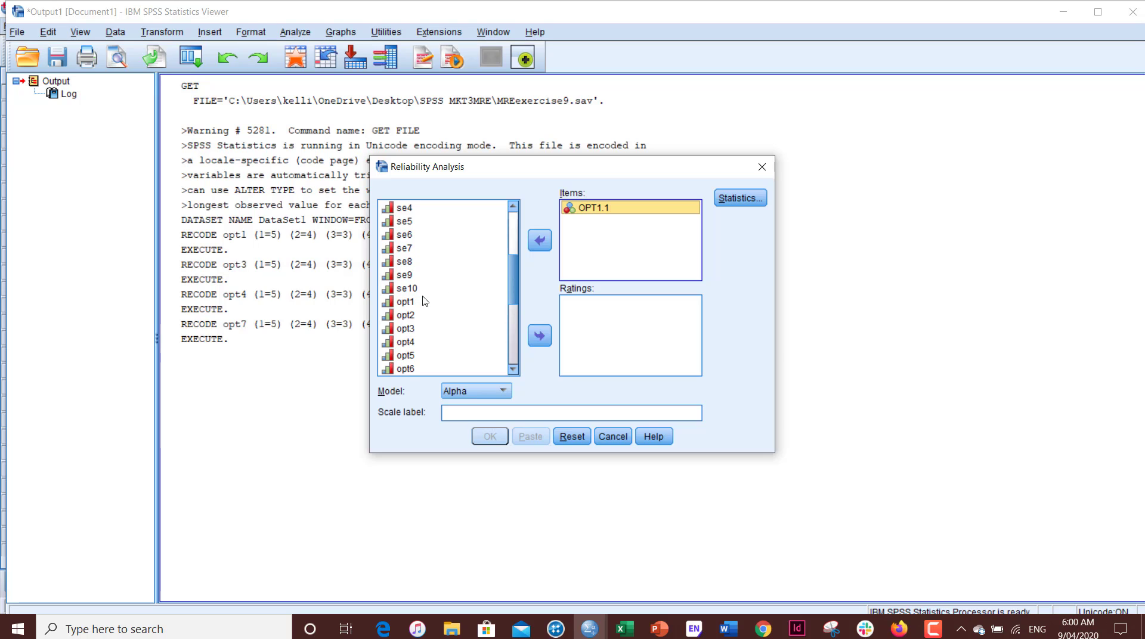
scroll(424, 301, "down", 1)
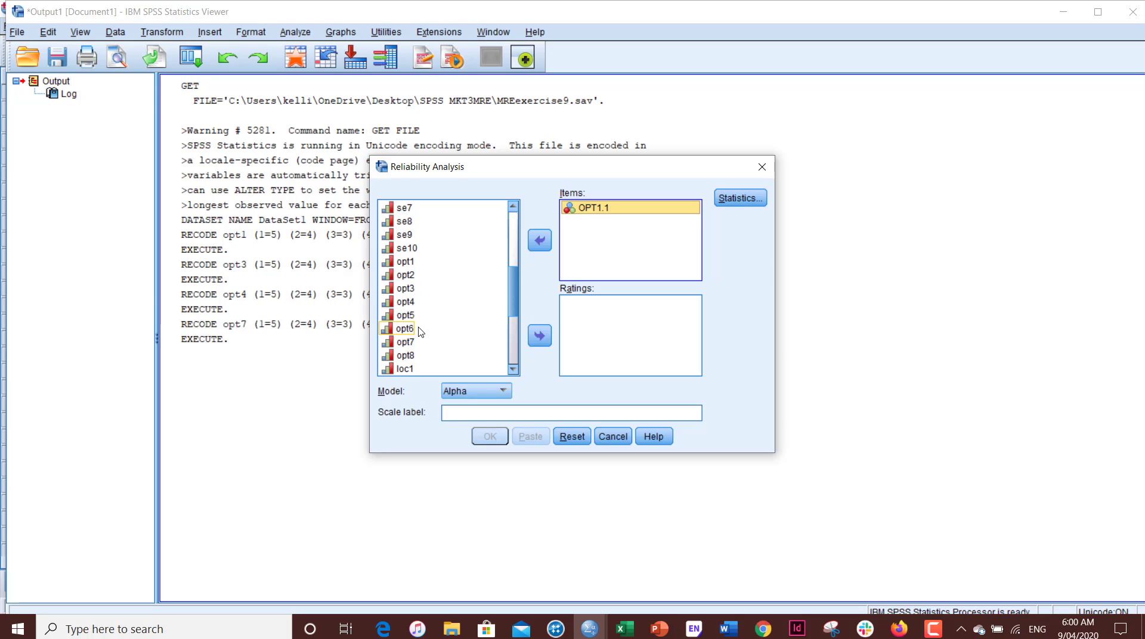
left_click(416, 276)
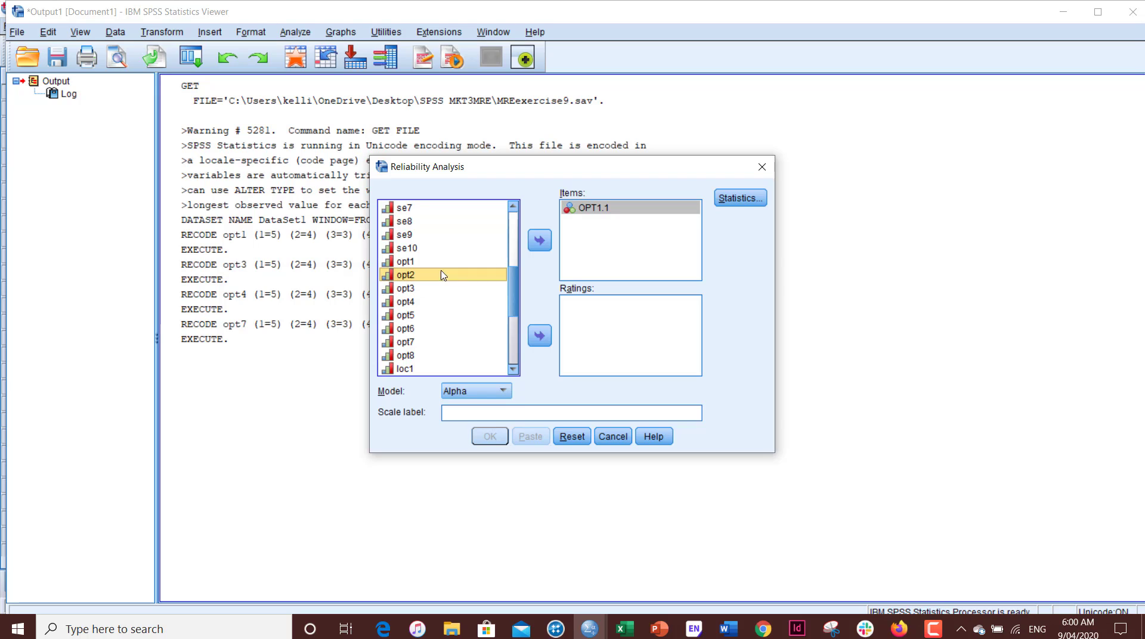
left_click(540, 240)
scroll(418, 334, "down", 4)
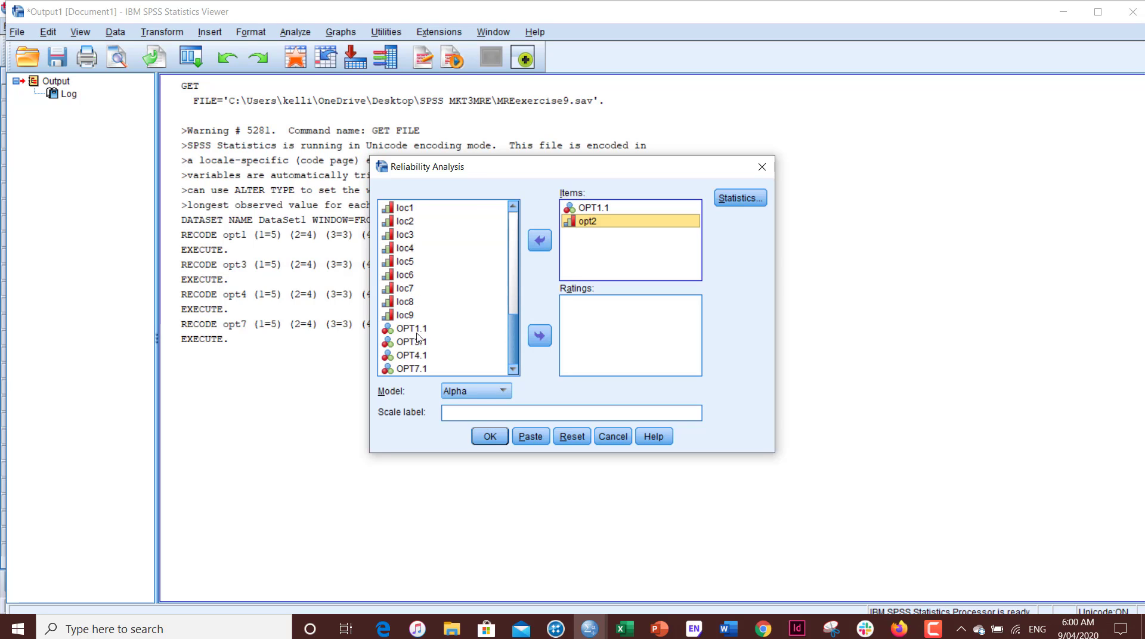
left_click(418, 342)
left_click(417, 355, "shift")
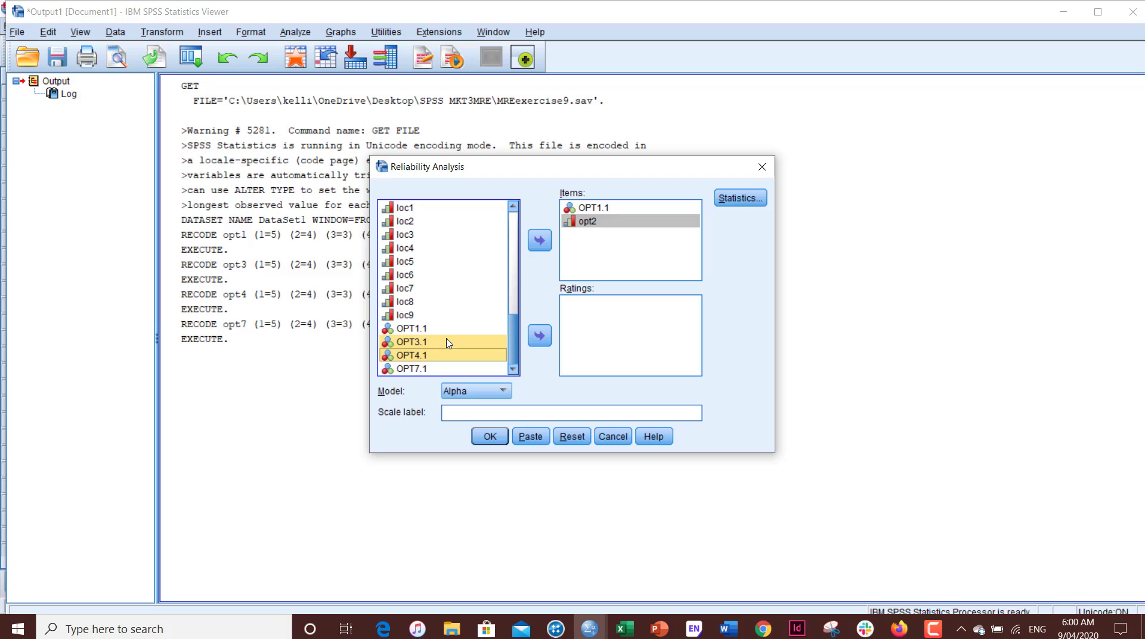
left_click(539, 240)
Add the original opt5 and opt6 variables to the reliability items after OPT4.1
scroll(424, 253, "up", 5)
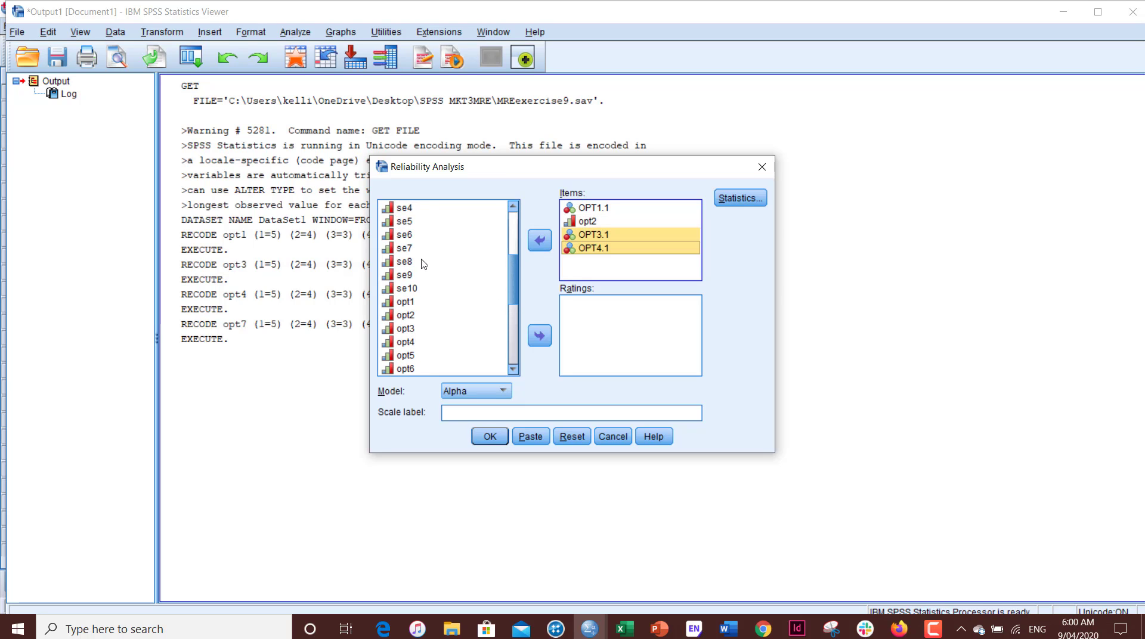
left_click(418, 355)
scroll(420, 361, "down", 3)
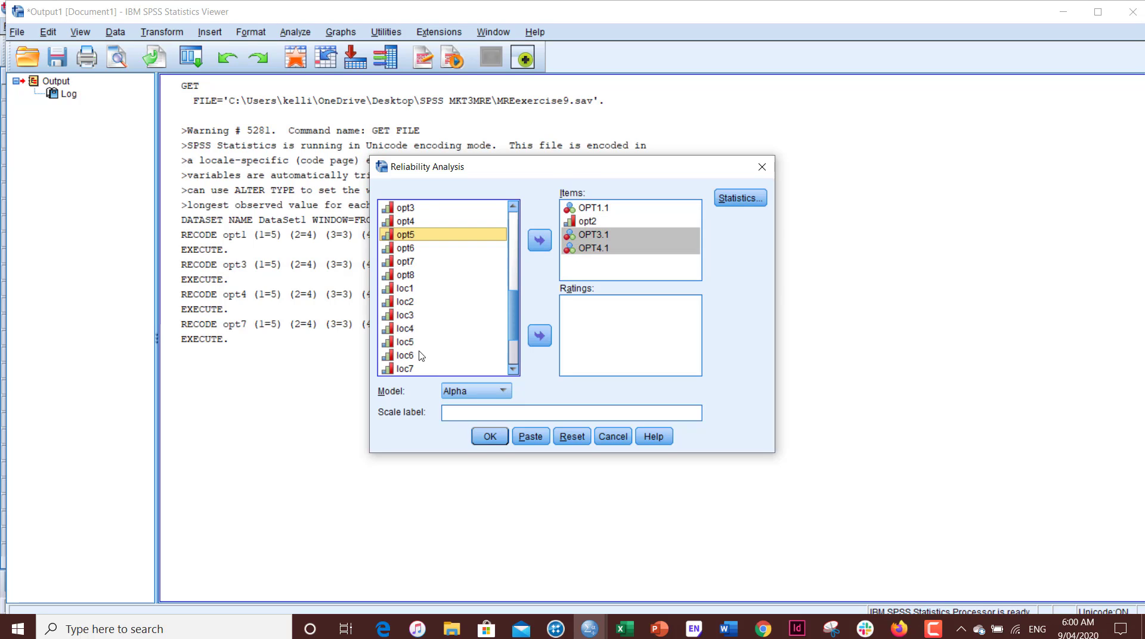
left_click(415, 251, "shift")
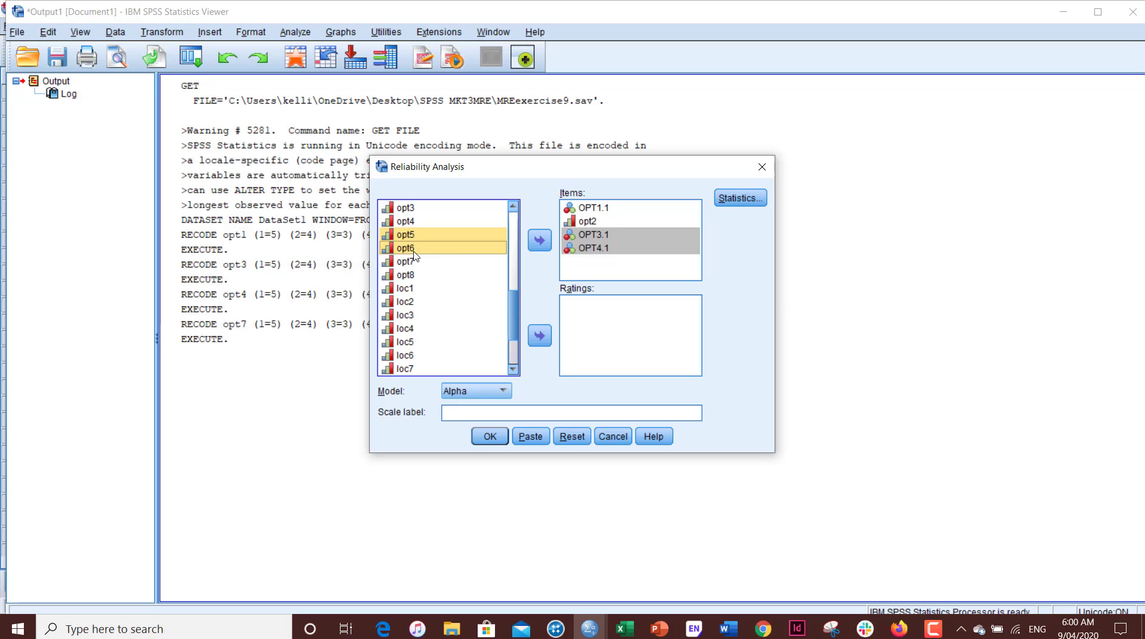
left_click(540, 241)
Add the reverse-coded OPT7.1 and the original opt8 to the reliability items and review the item list
scroll(422, 283, "down", 2)
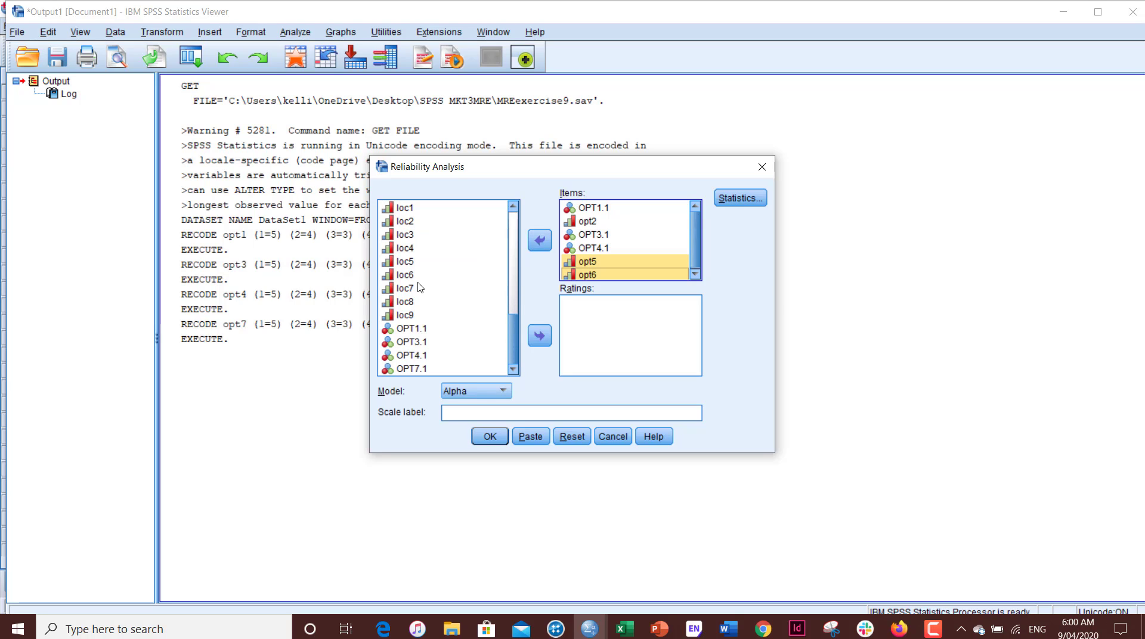
left_click(414, 370)
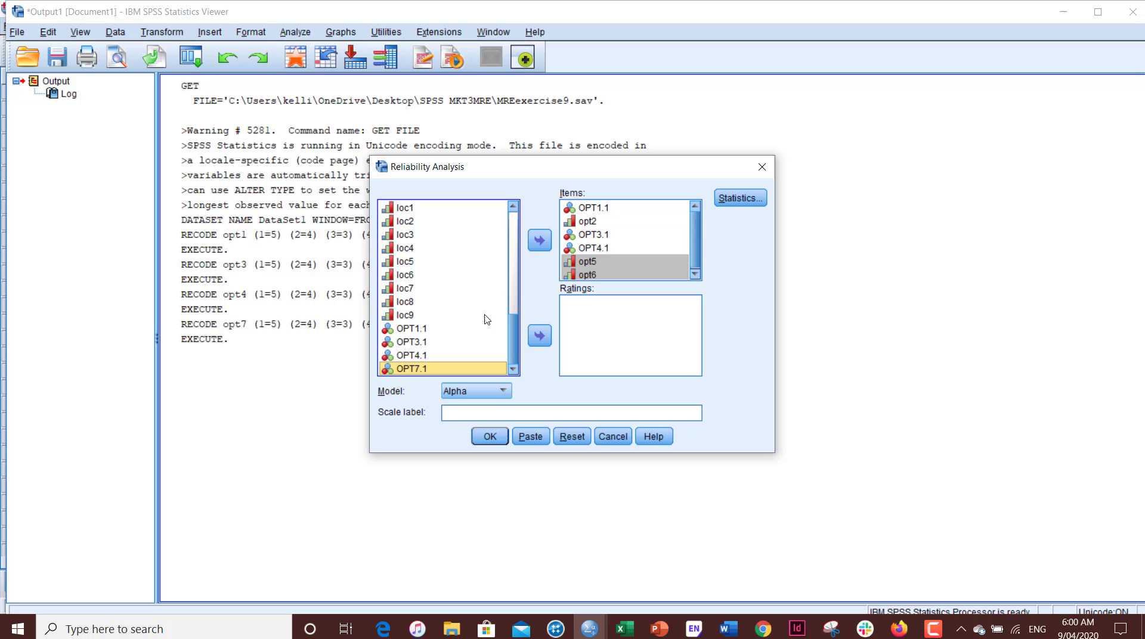
left_click(540, 240)
scroll(409, 273, "up", 3)
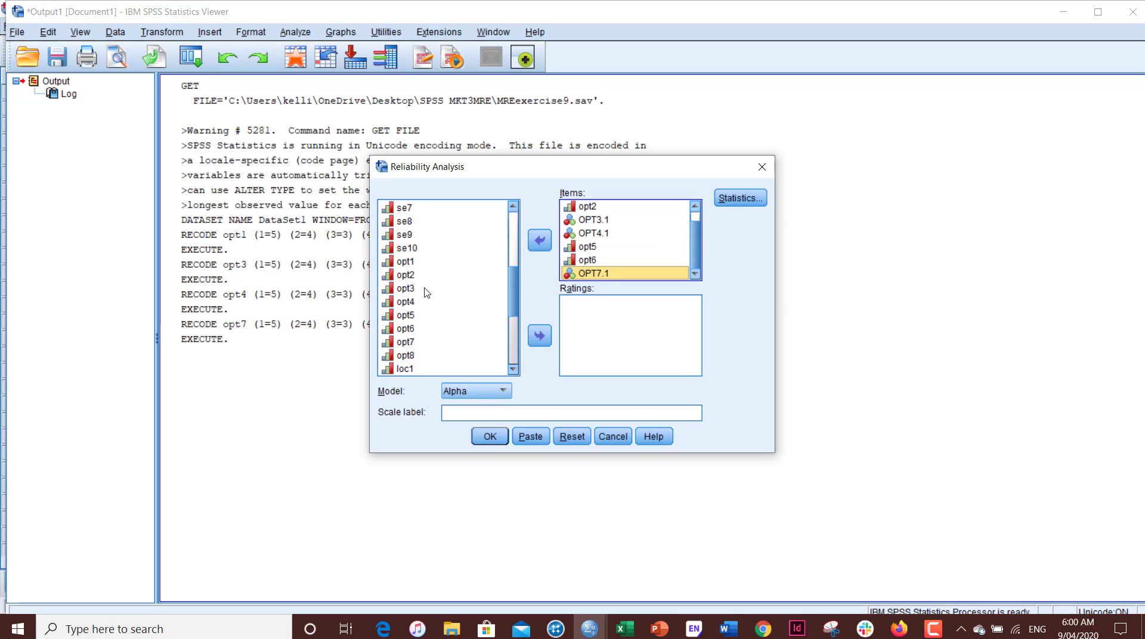
left_click(414, 359)
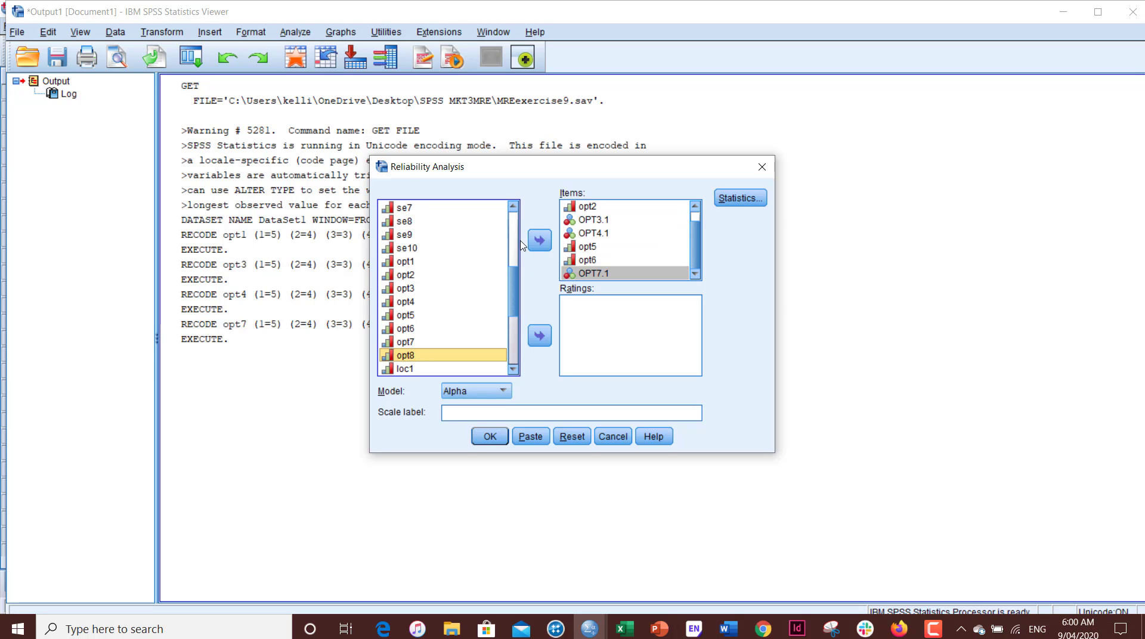
left_click(539, 241)
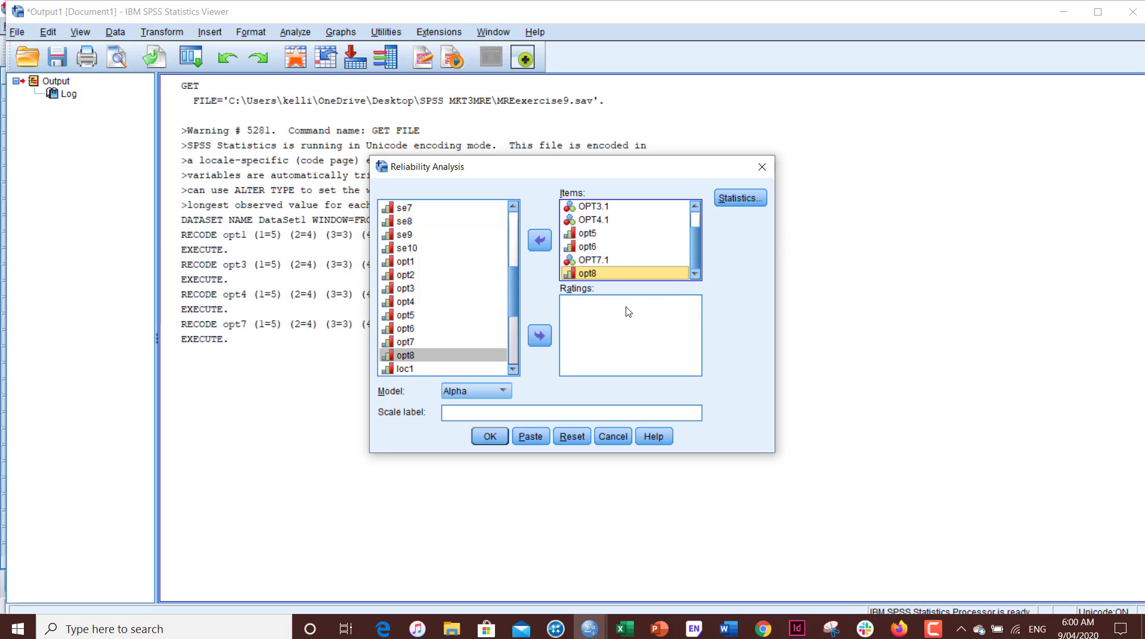
scroll(622, 268, "up", 1)
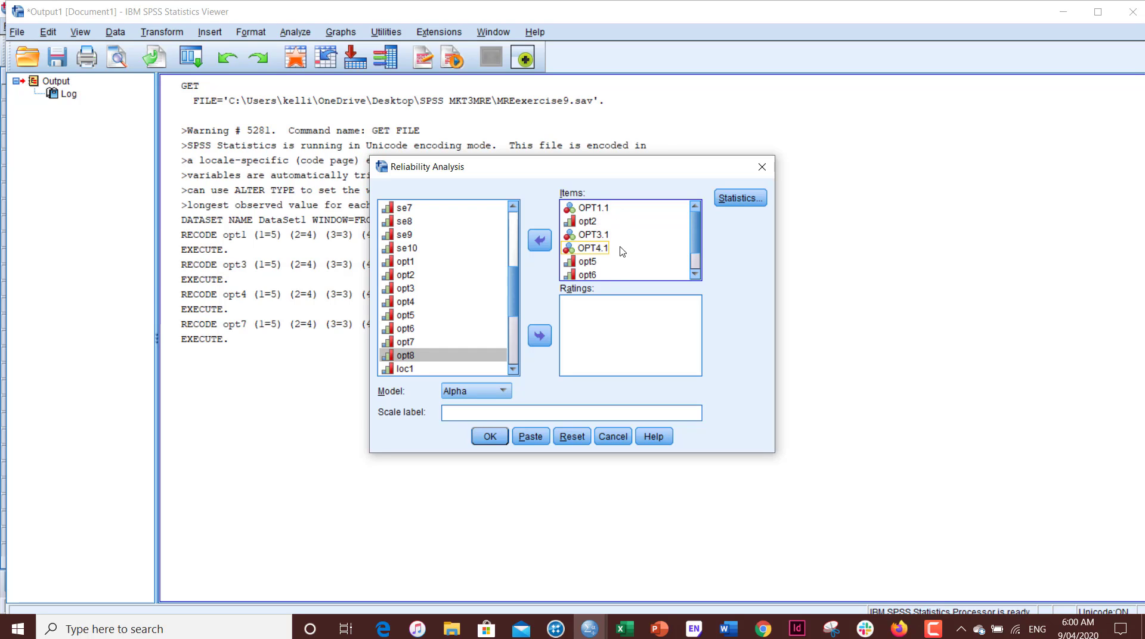
left_click_drag(593, 249, 620, 256)
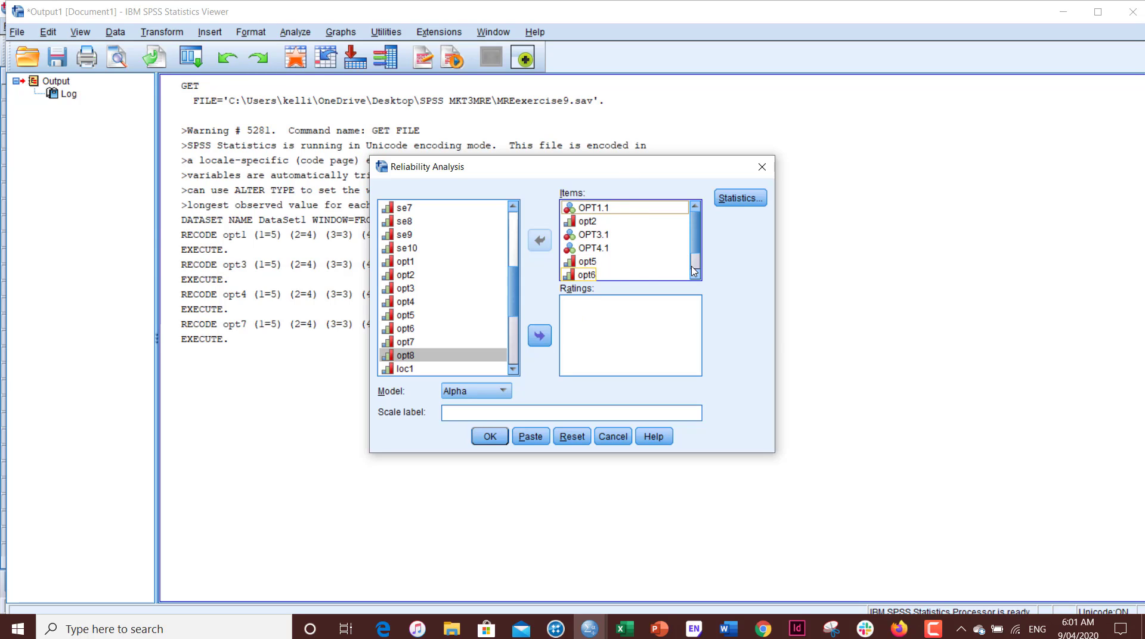
Request Scale and Scale if item deleted descriptives plus inter-item Correlations, and run the reliability analysis
left_click(752, 203)
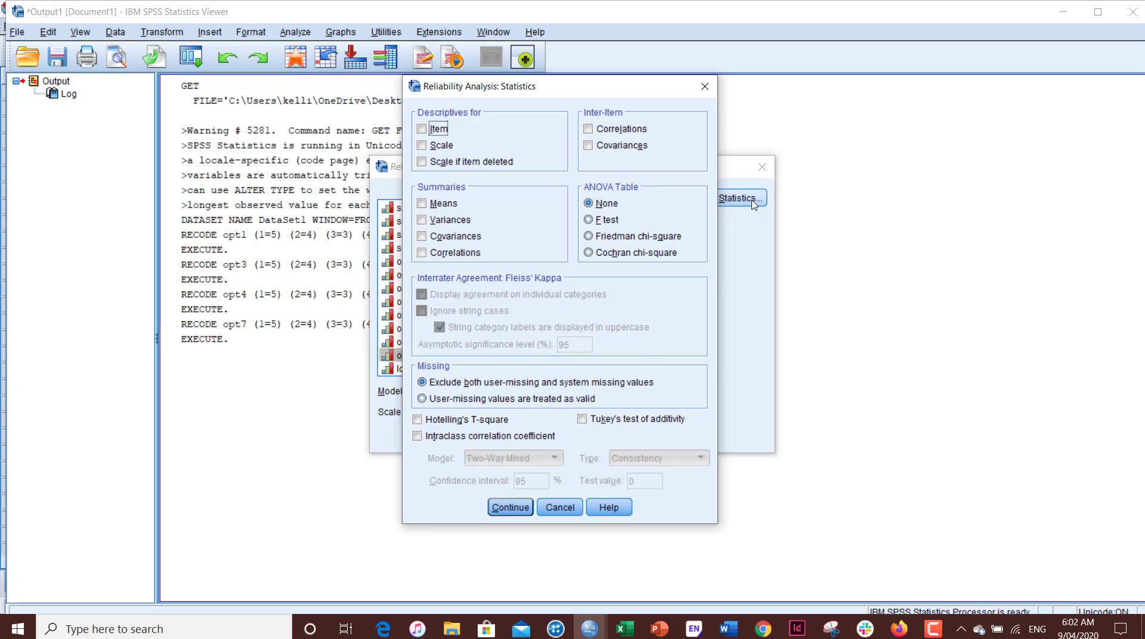
left_click(422, 145)
left_click(422, 162)
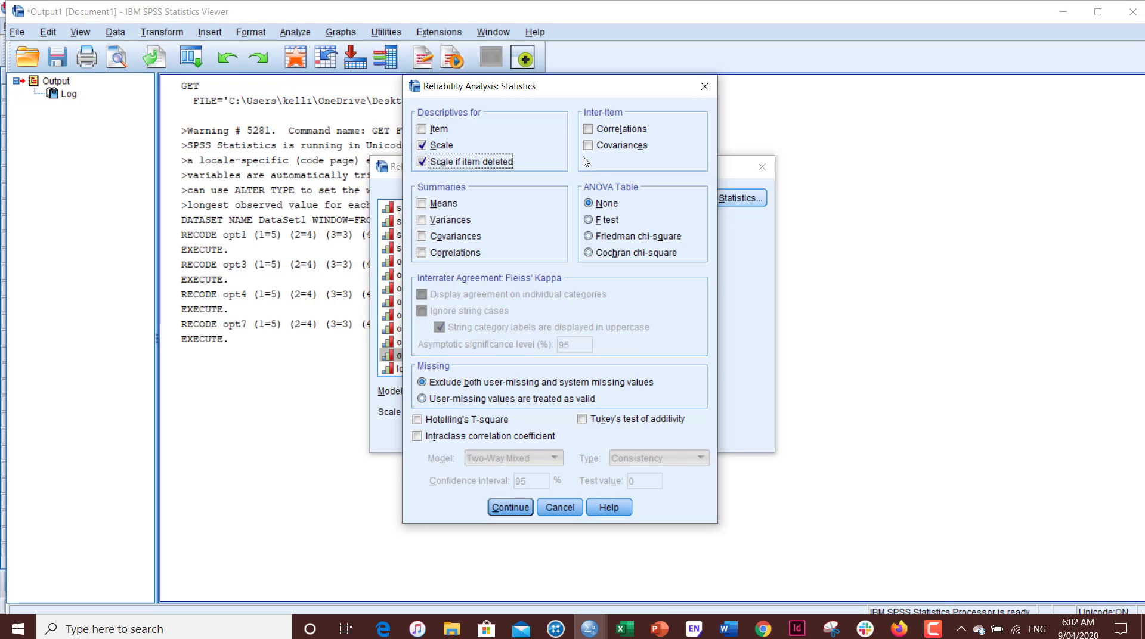
left_click(588, 130)
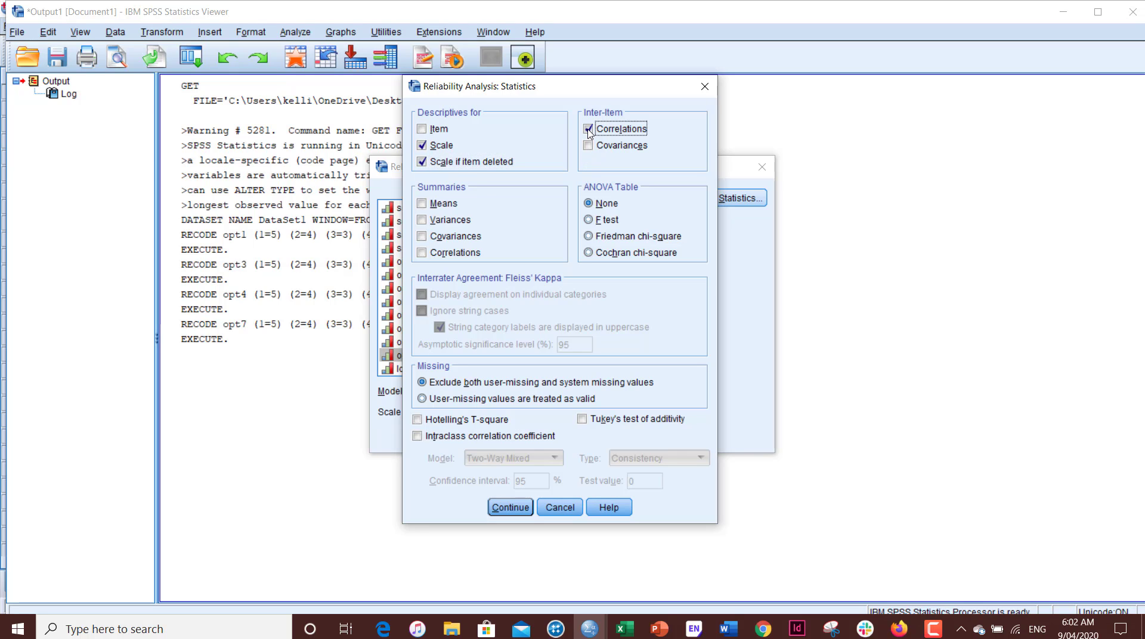
left_click(511, 507)
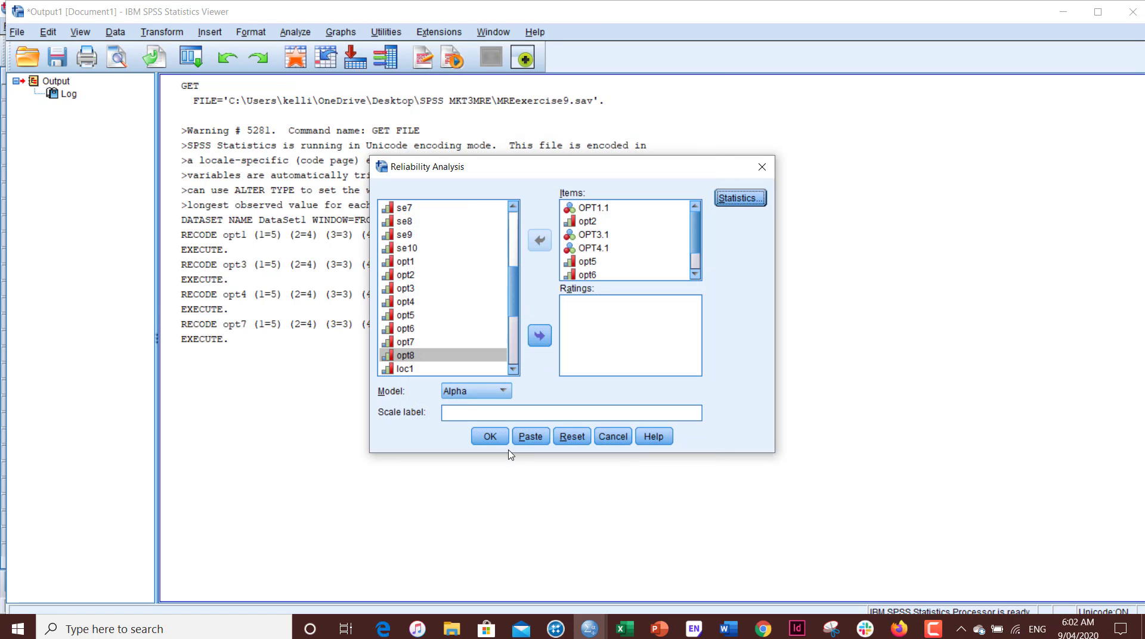
left_click(490, 437)
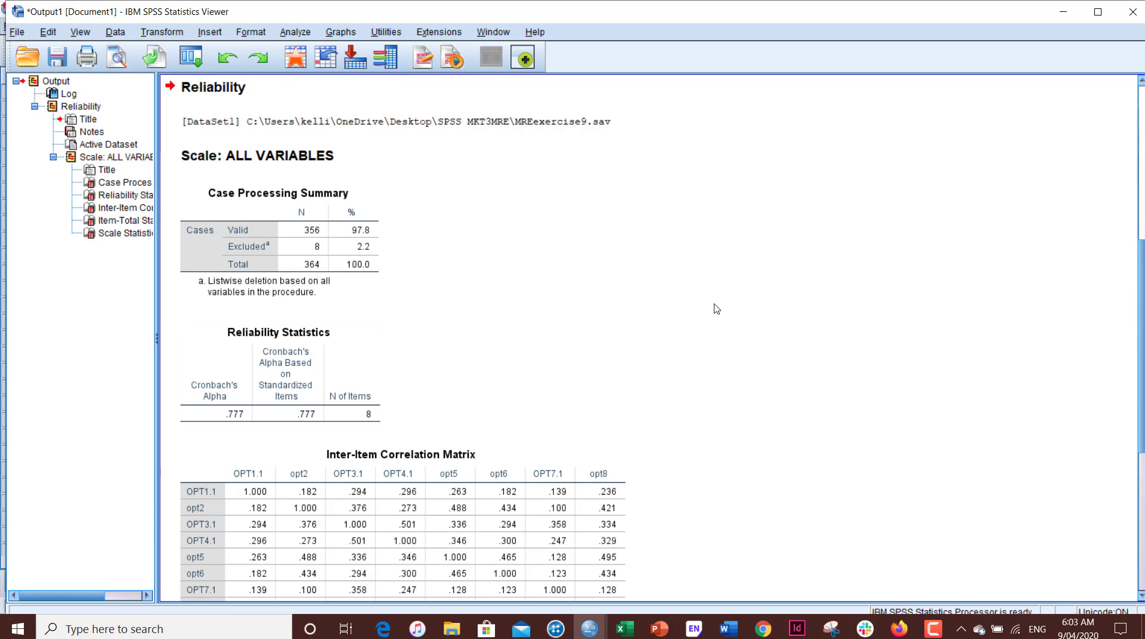
Examine the Cronbach's alpha, inter-item correlations, Item-Total Statistics and Scale Statistics in the reliability output
scroll(716, 309, "down", 5)
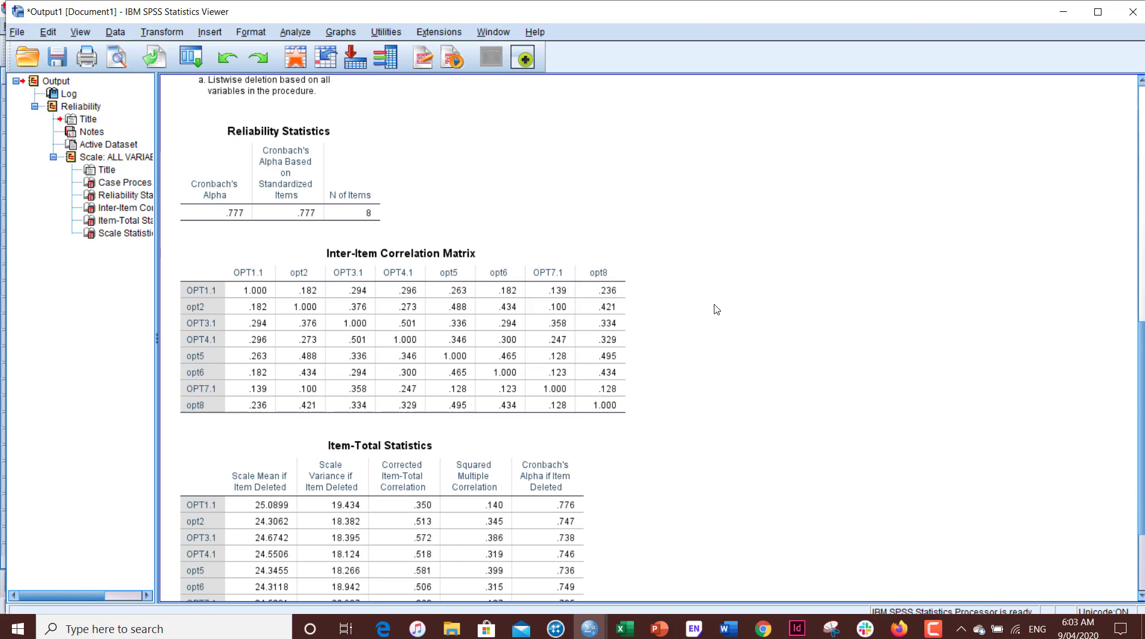
scroll(716, 309, "down", 3)
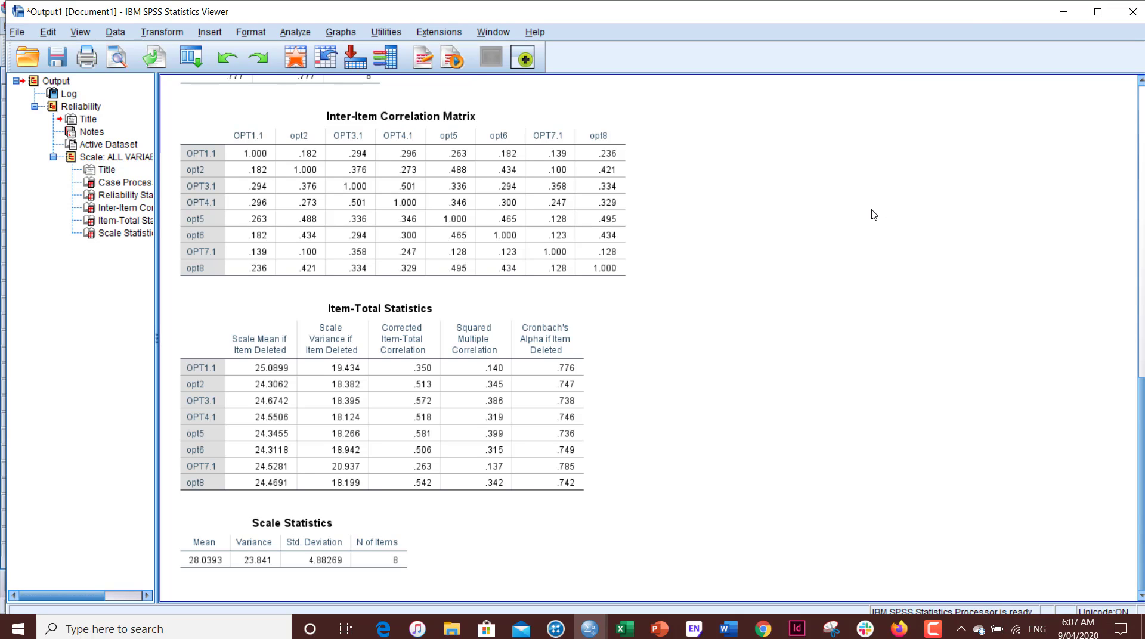
left_click(425, 316)
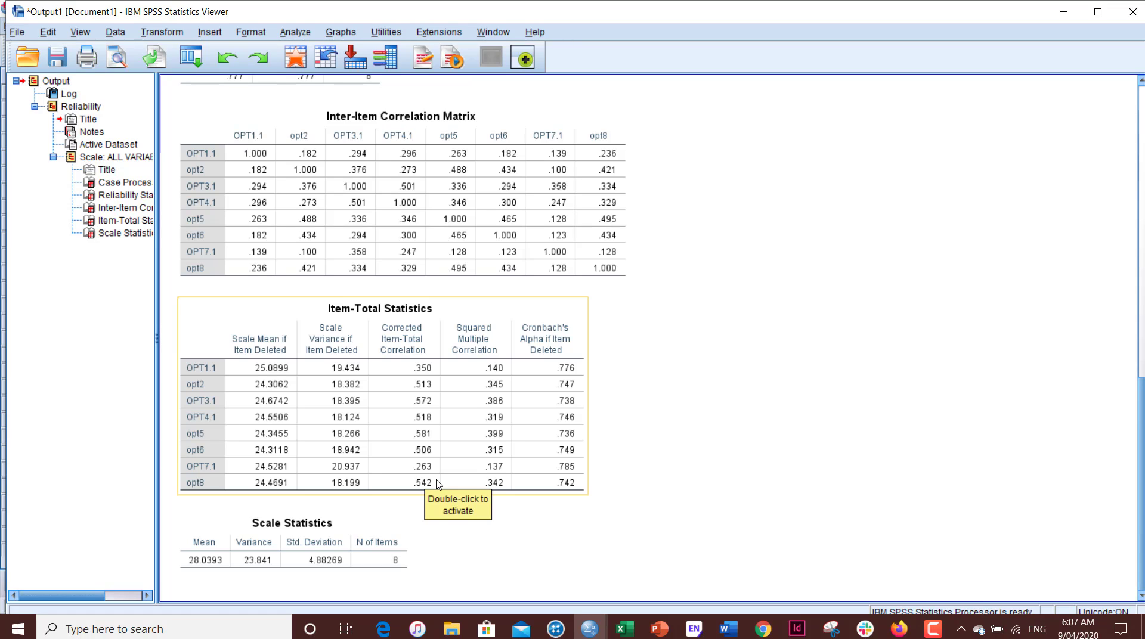
left_click(532, 532)
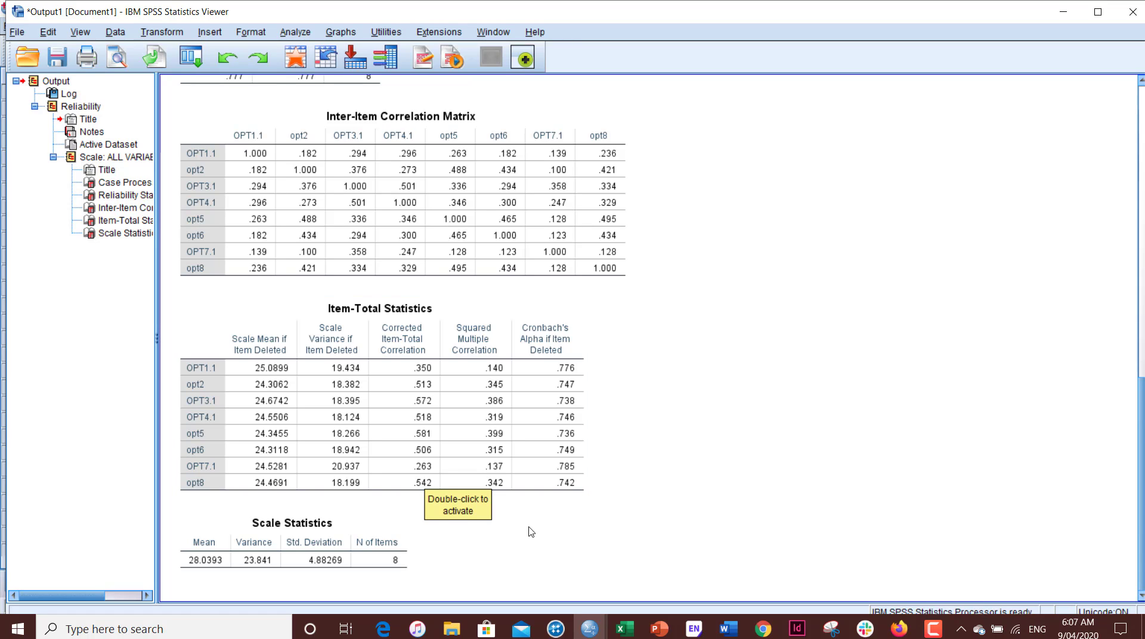